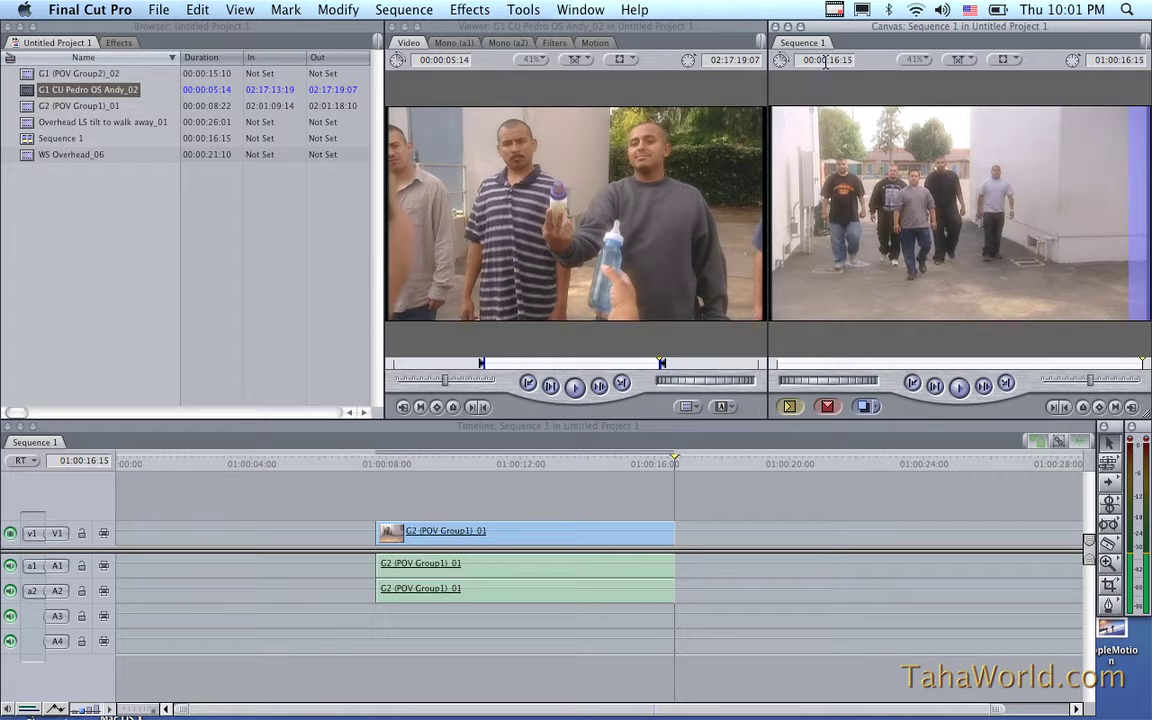
left_click(404, 57)
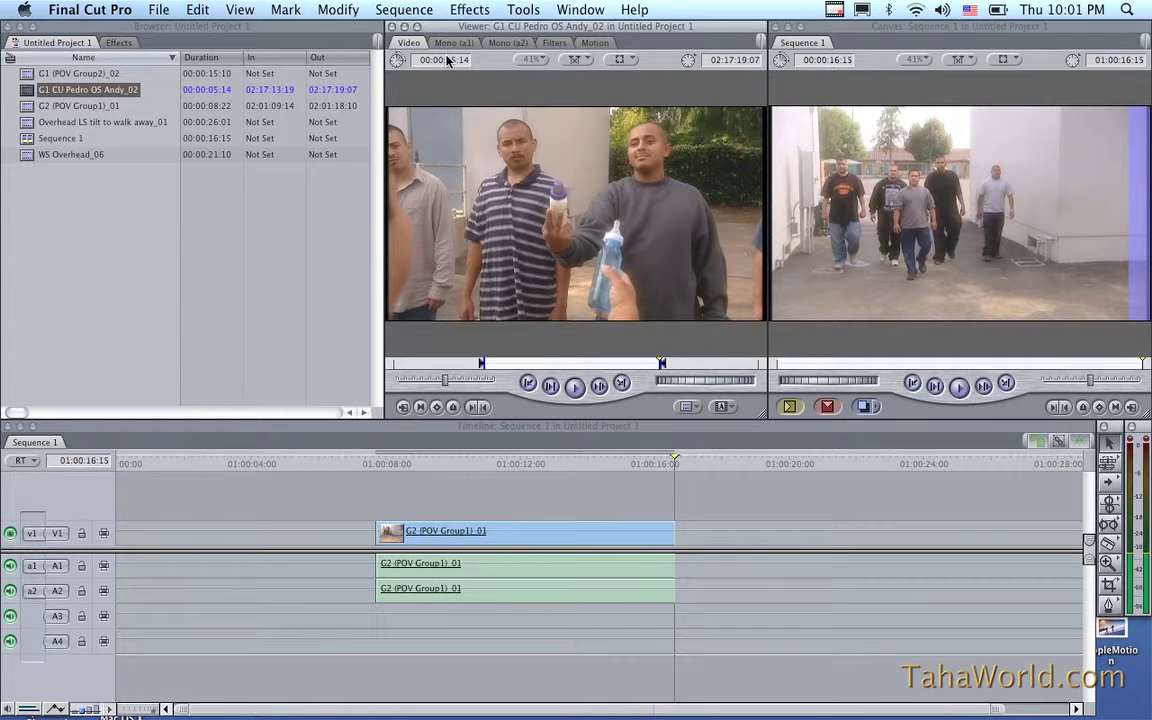
left_click(822, 59)
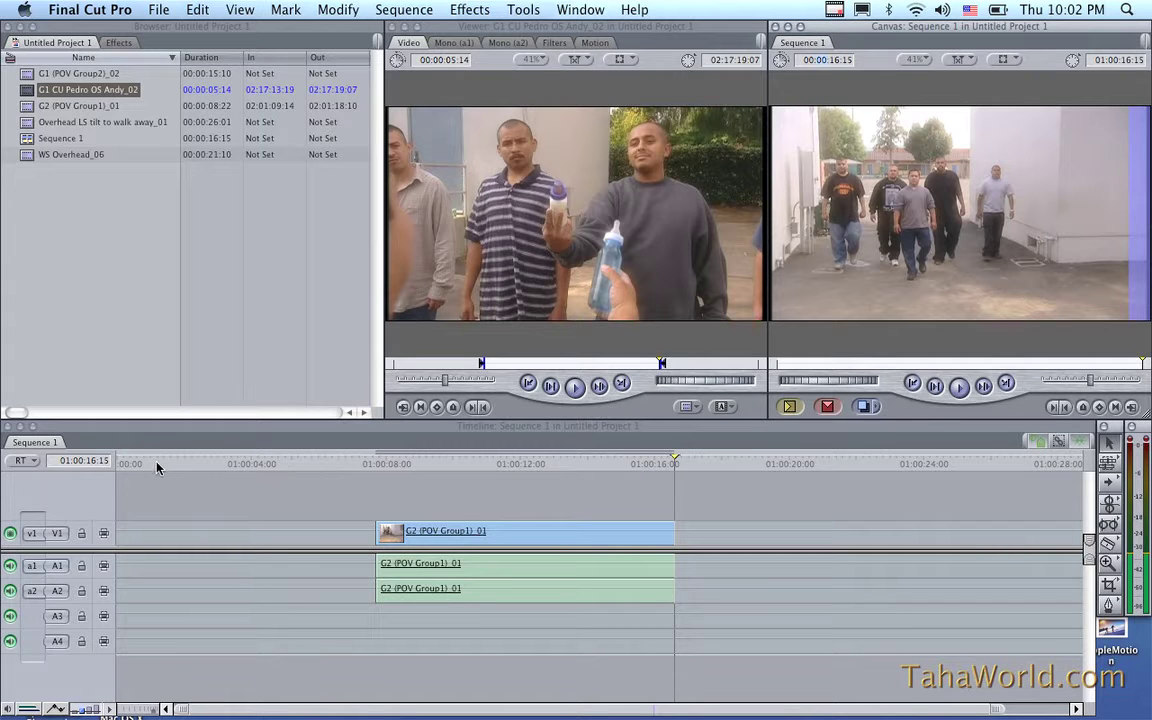
left_click_drag(119, 466, 665, 463)
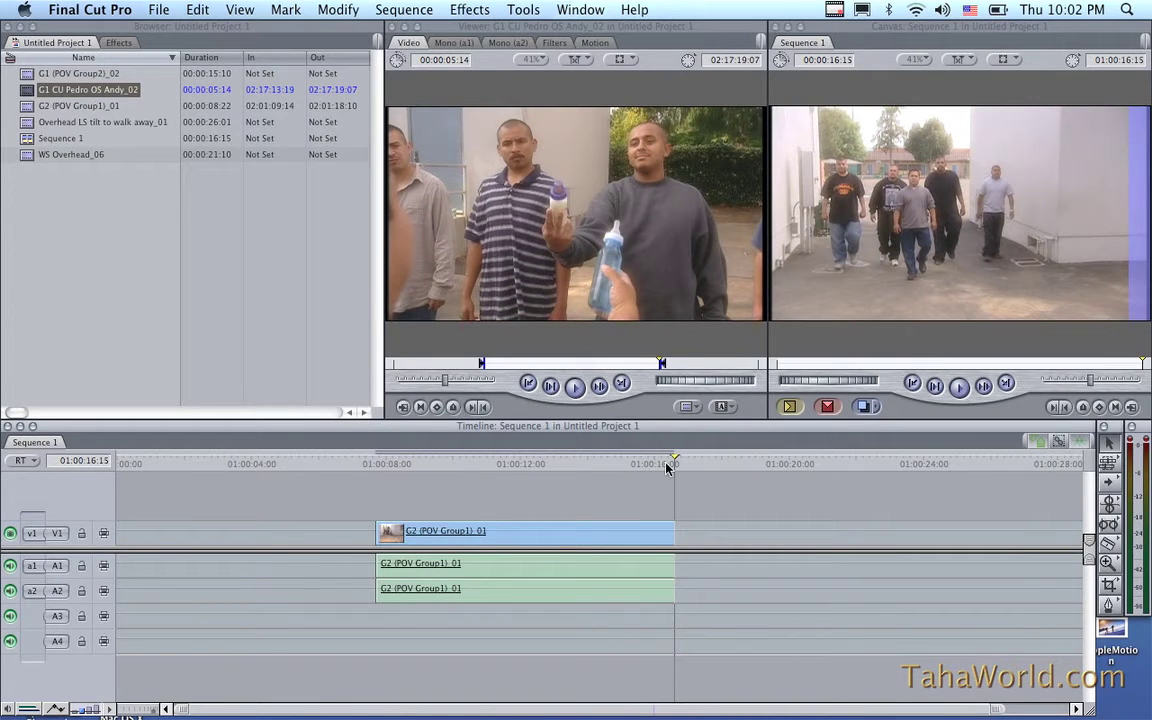
left_click_drag(676, 463, 683, 463)
Step: Move the G2 (POV Group1)_01 clip earlier to start about one second into Sequence 1, and return the playhead to 01:00:00:00
left_click(478, 596)
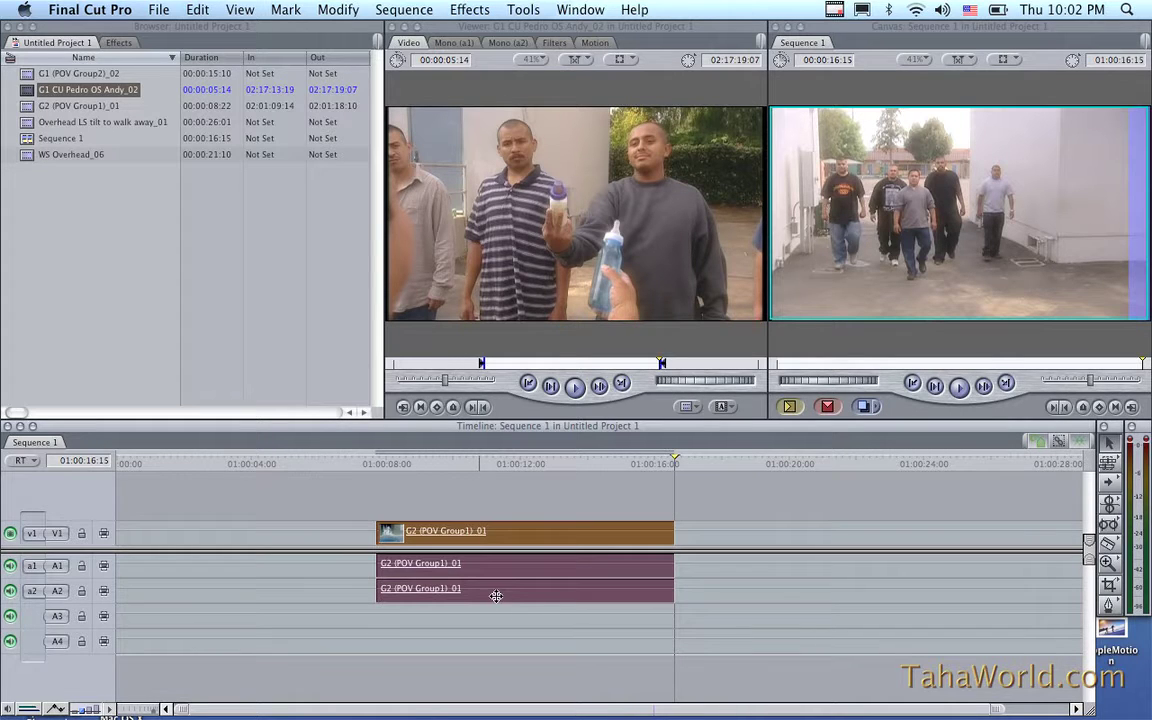
left_click_drag(515, 593, 292, 595)
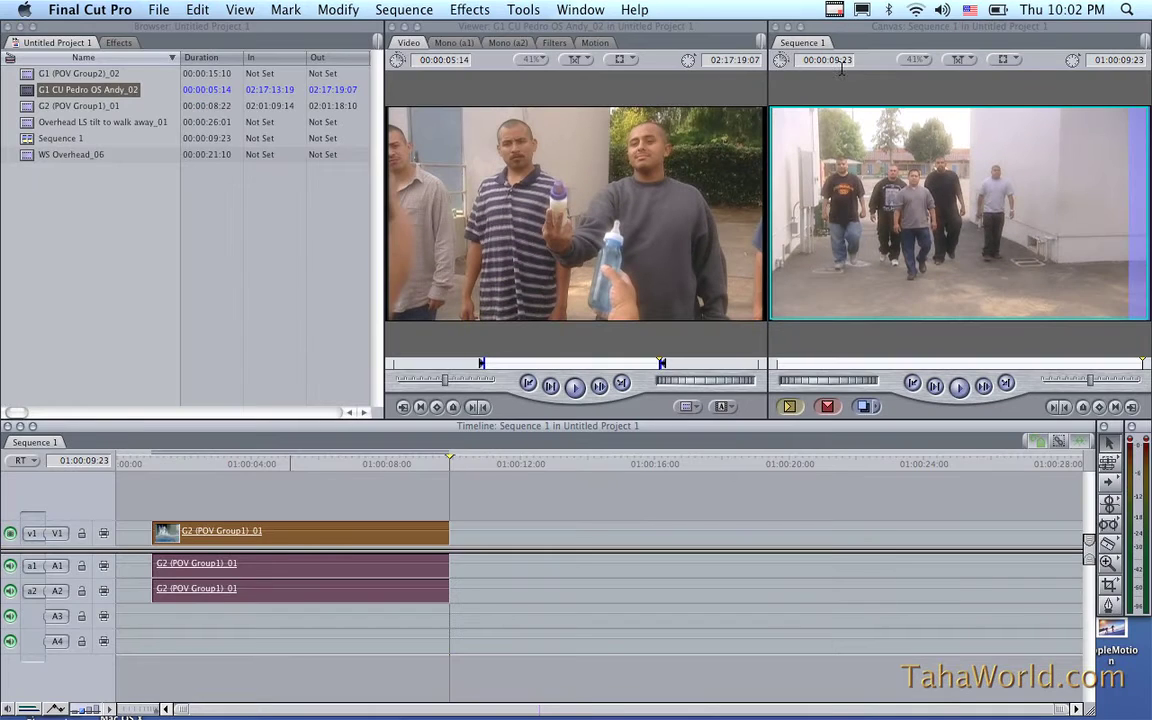
left_click(838, 60)
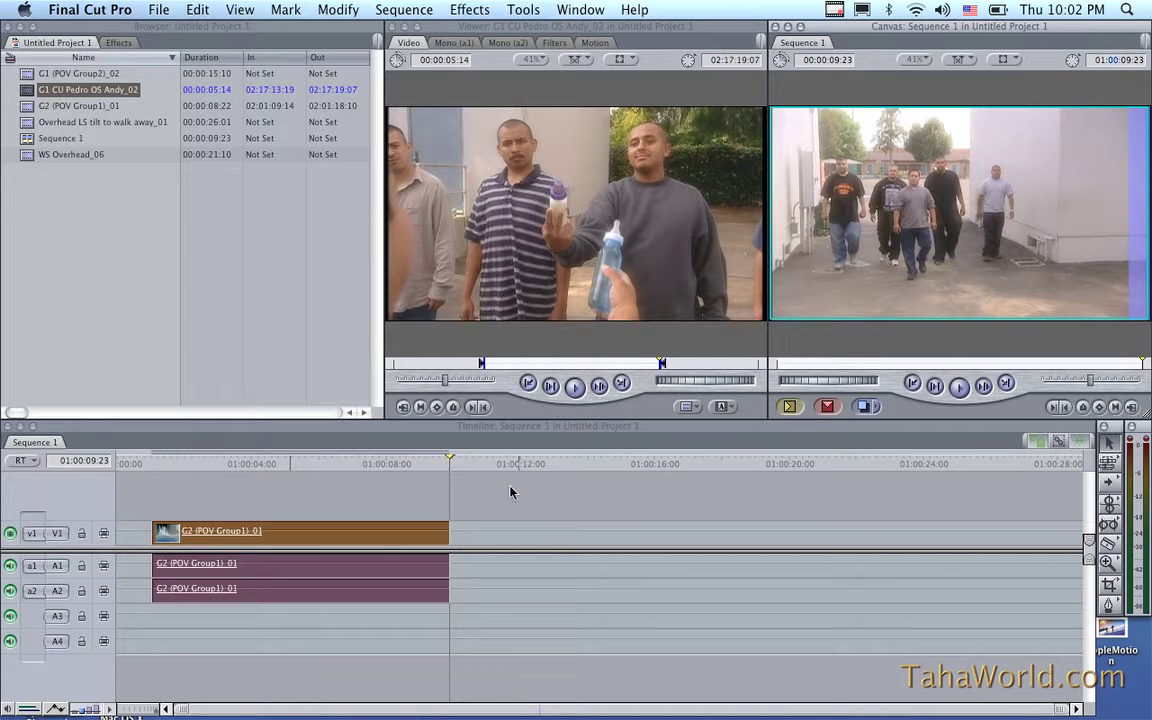
left_click_drag(449, 460, 71, 478)
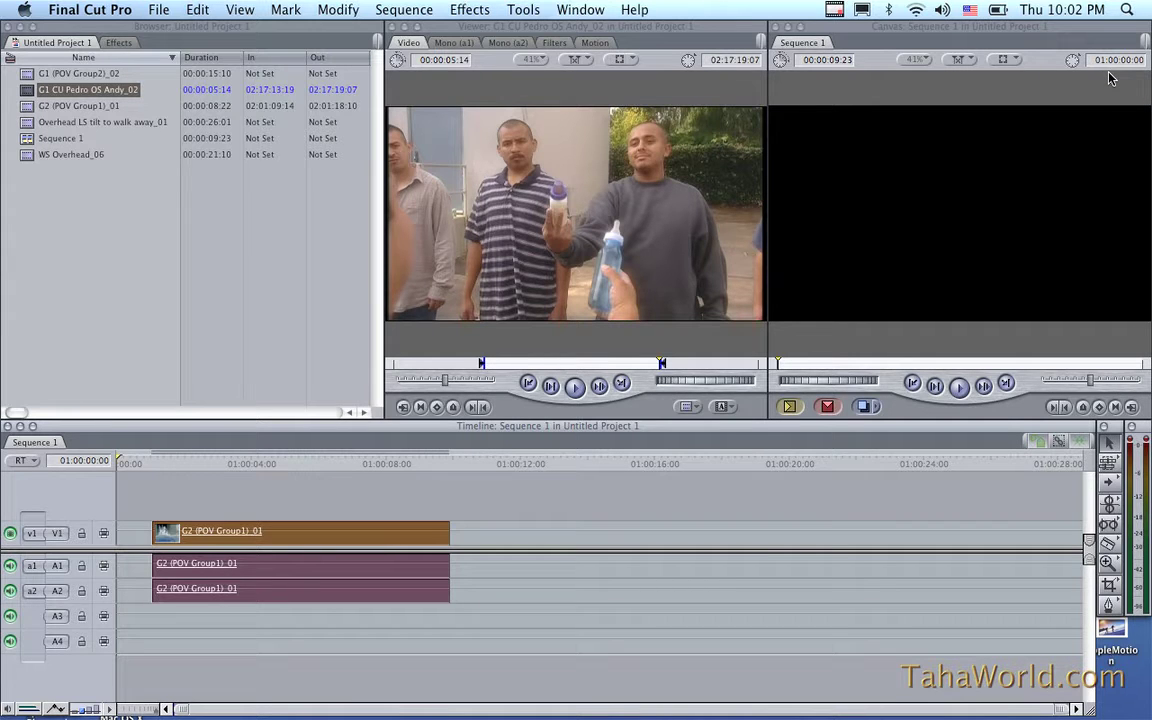
Step: Set the default starting timecode for new sequences to 00:00:00;00 in the user preferences
left_click(83, 8)
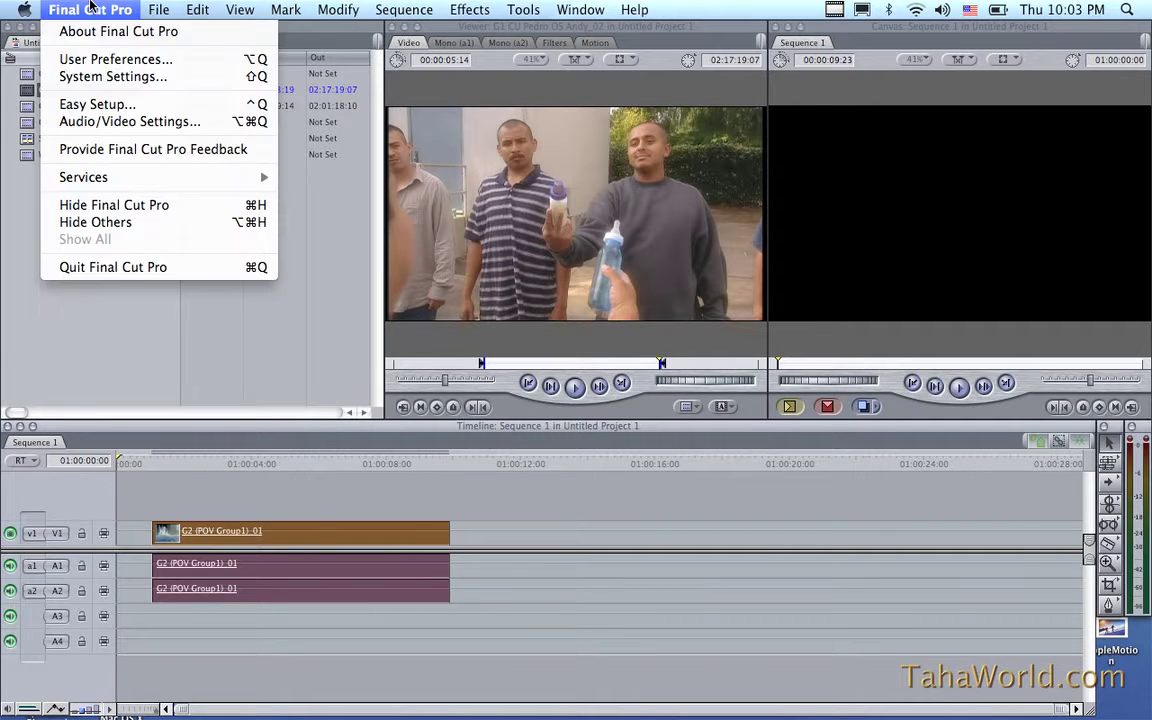
left_click(88, 59)
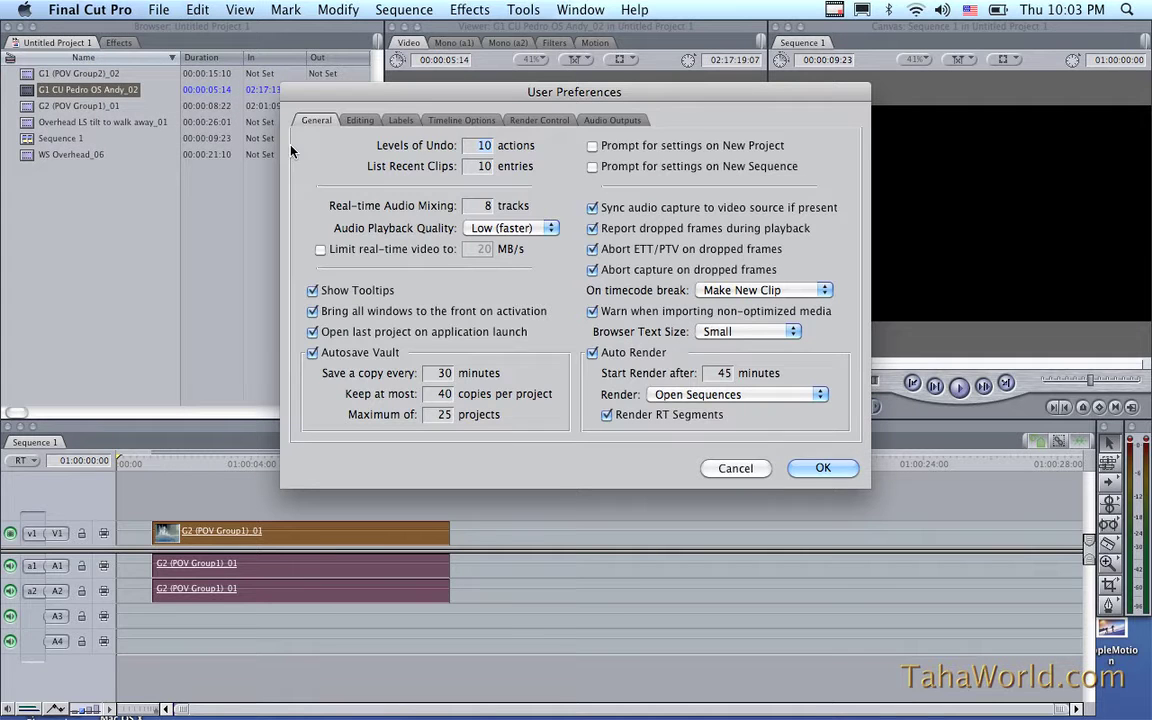
left_click(462, 121)
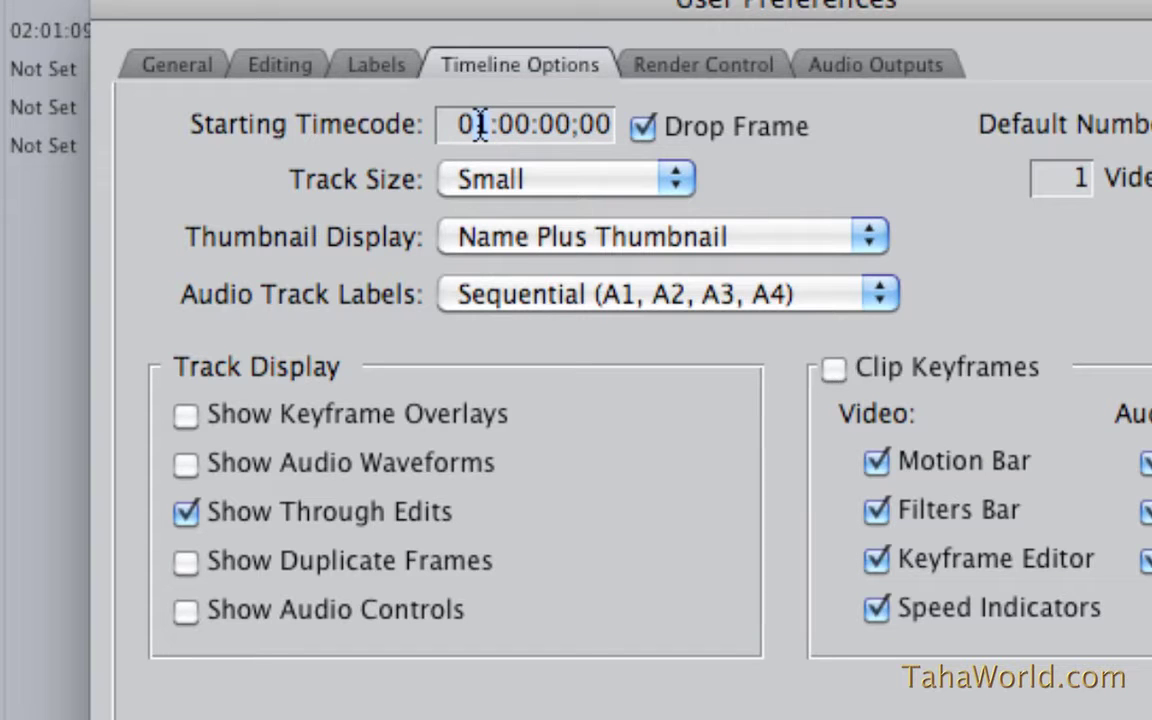
left_click(480, 127)
key("BackSpace")
type("0")
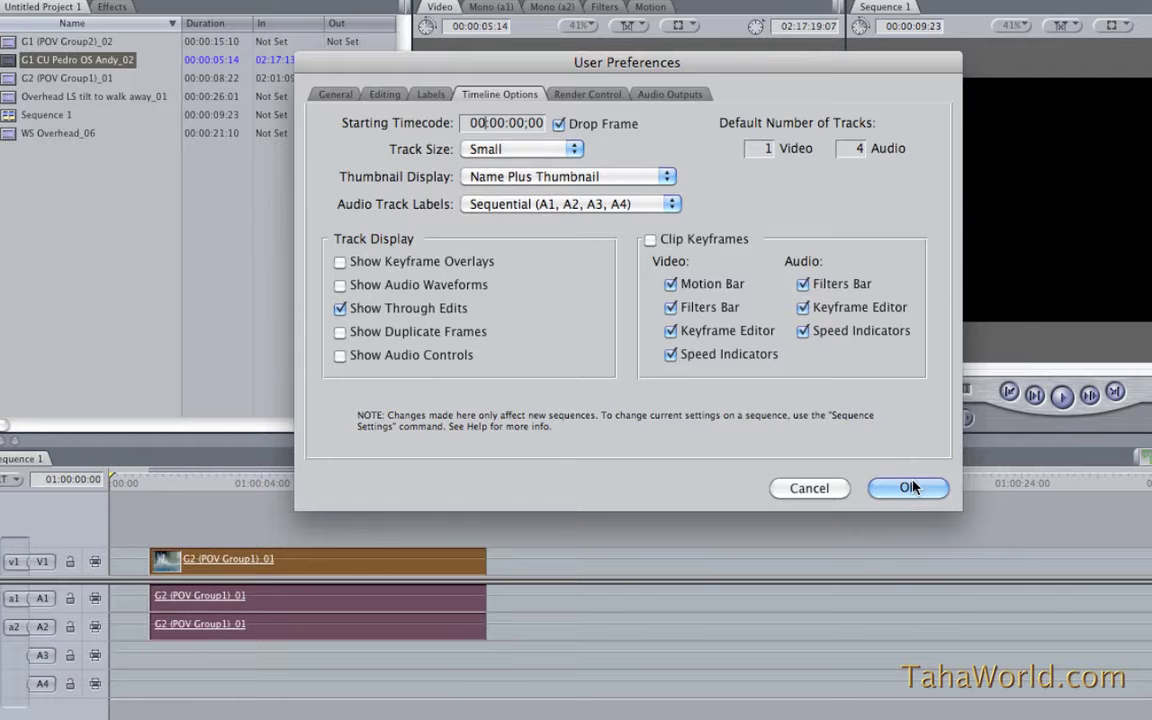
left_click(910, 488)
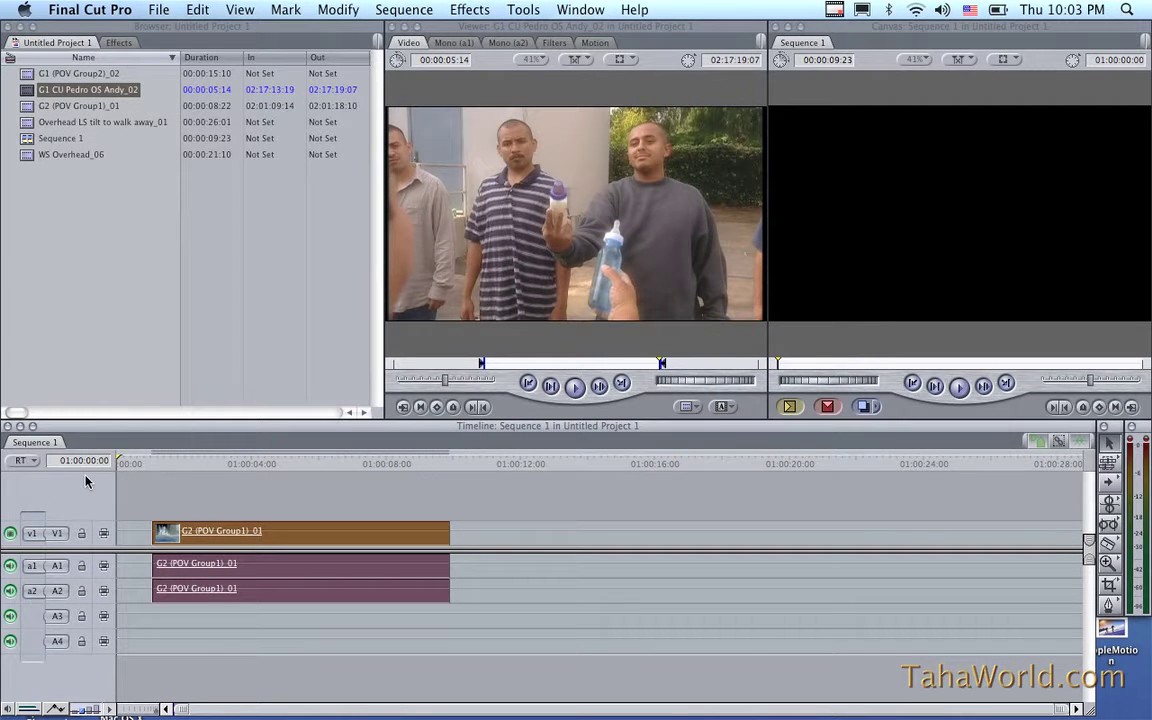
Step: Create a new sequence with the default name Sequence 2 and open it in the Timeline
left_click(162, 9)
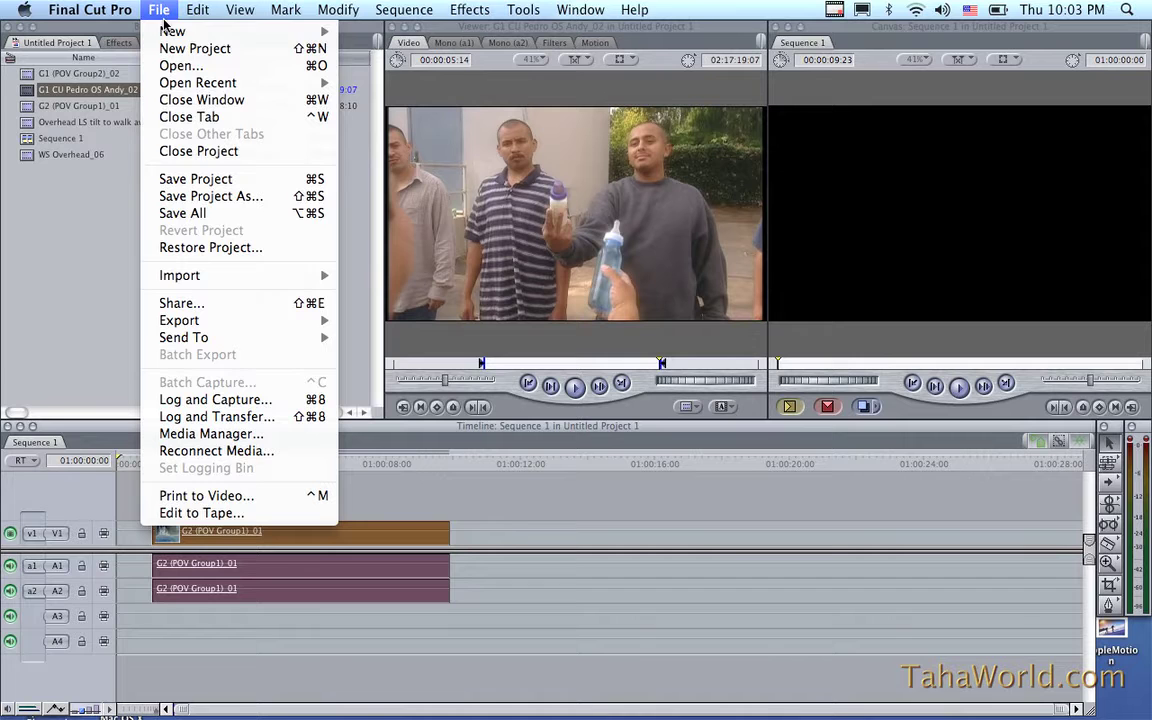
mouse_move(175, 31)
left_click(386, 33)
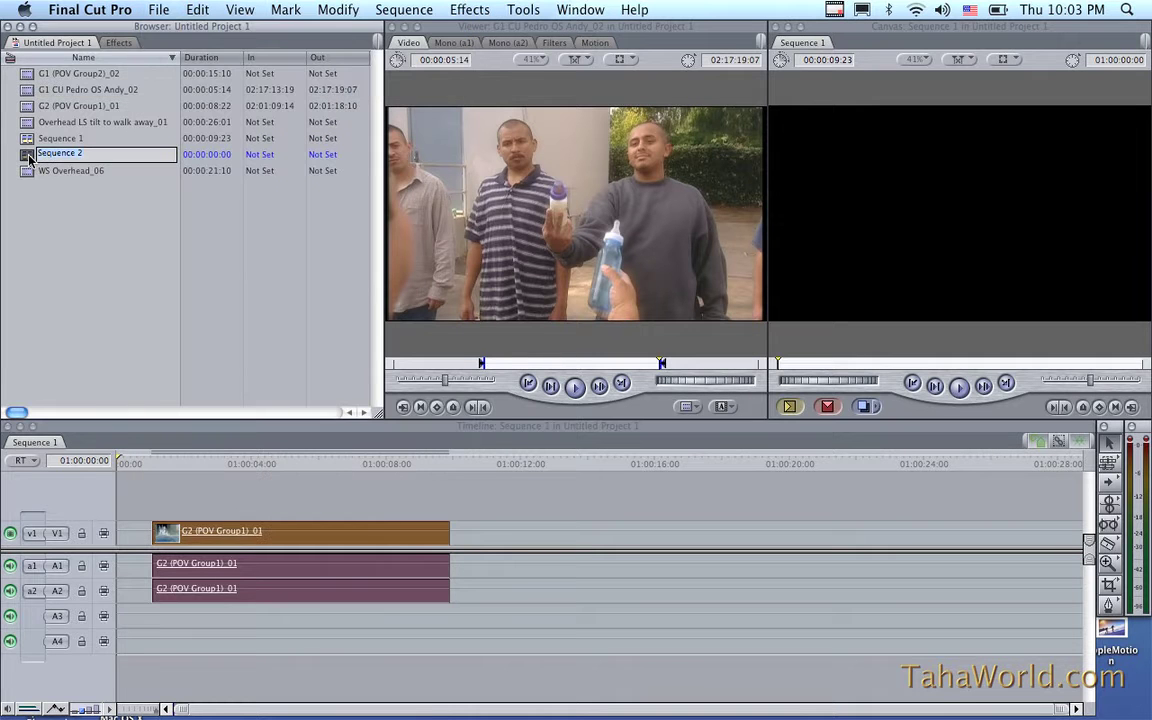
double_click(30, 153)
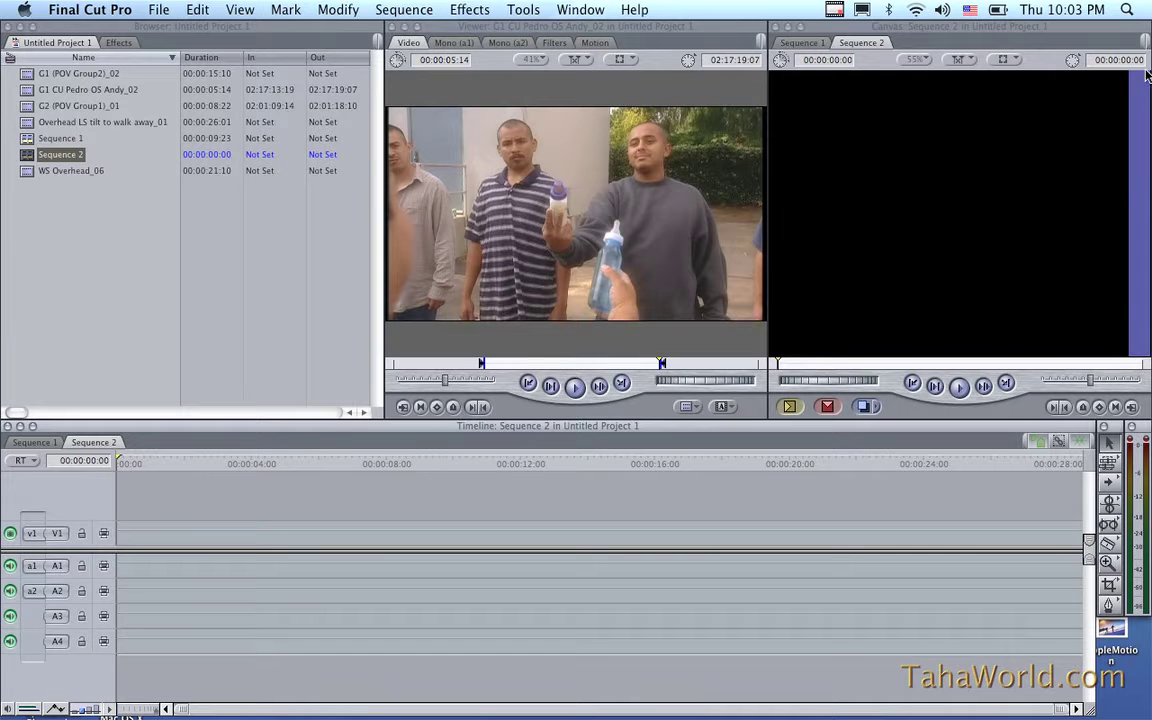
Step: Place the Viewer clip about 5.5 seconds into Sequence 2, changing the sequence settings to match the clip
left_click_drag(527, 194, 310, 547)
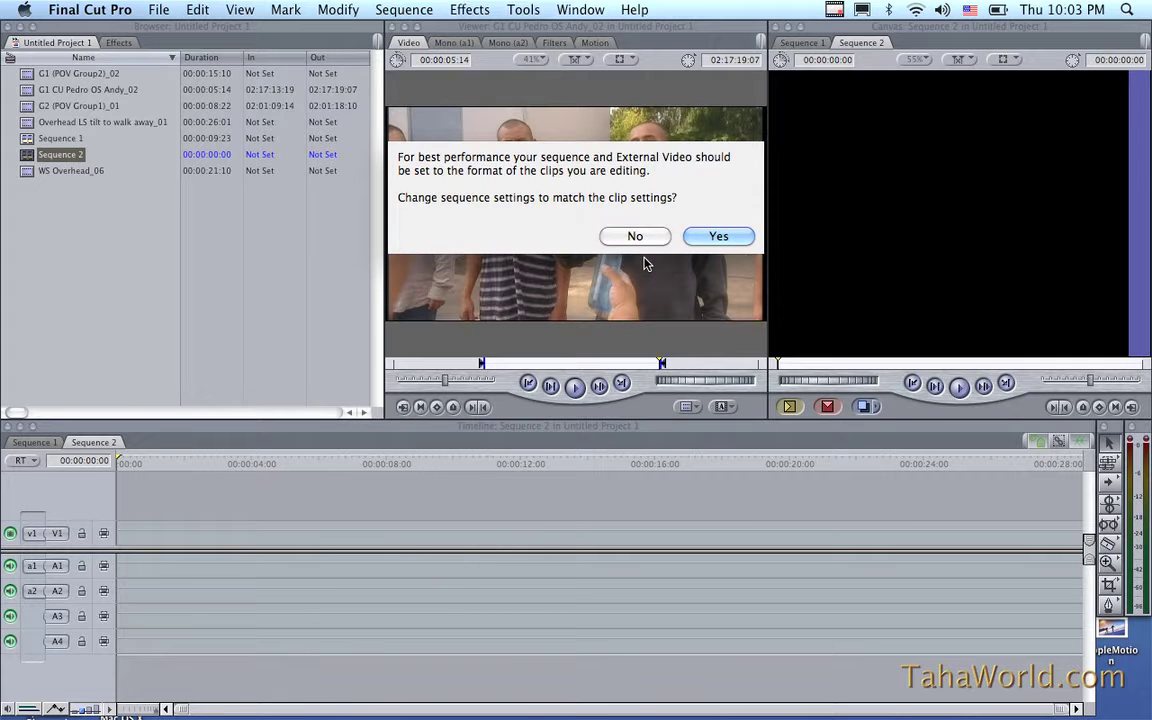
left_click(738, 237)
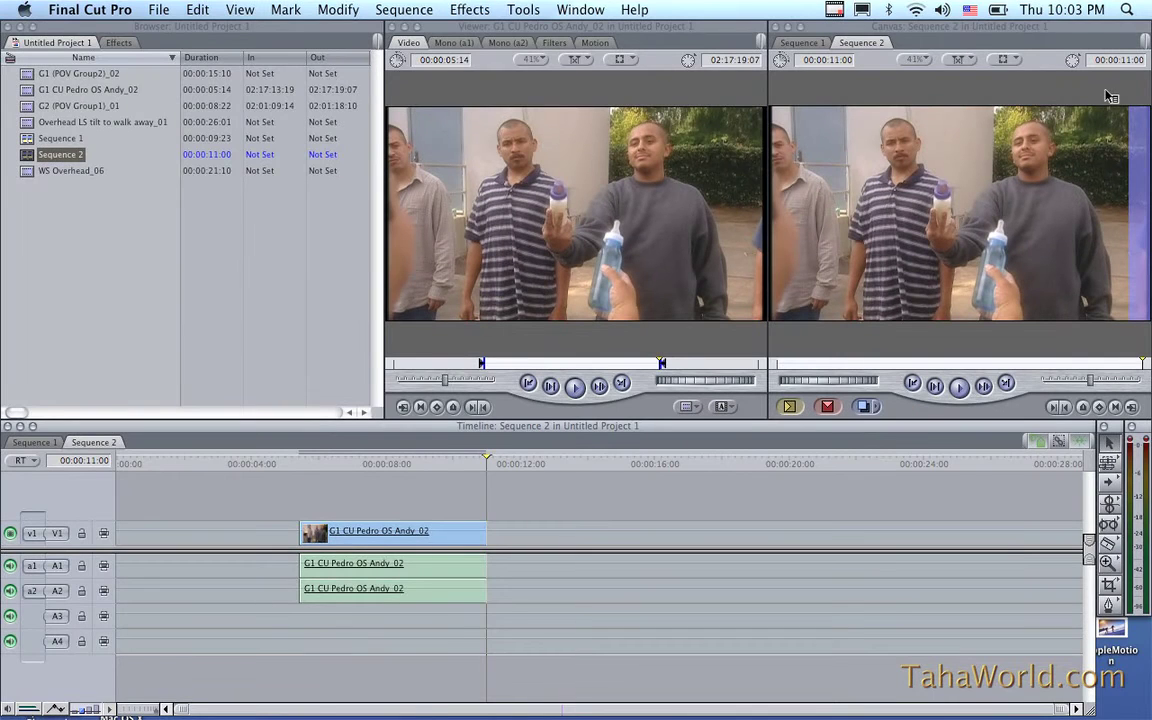
left_click(915, 60)
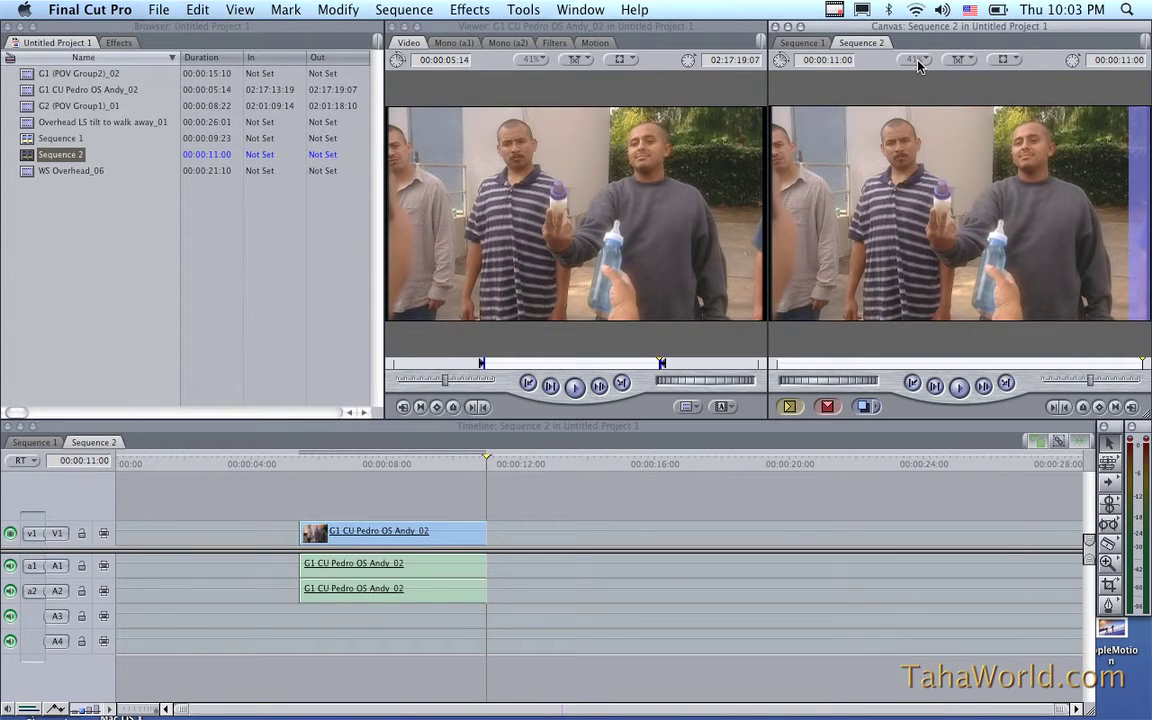
left_click(848, 77)
Step: Switch the Canvas display to Image+Wireframe and select the clip in it
left_click(1012, 63)
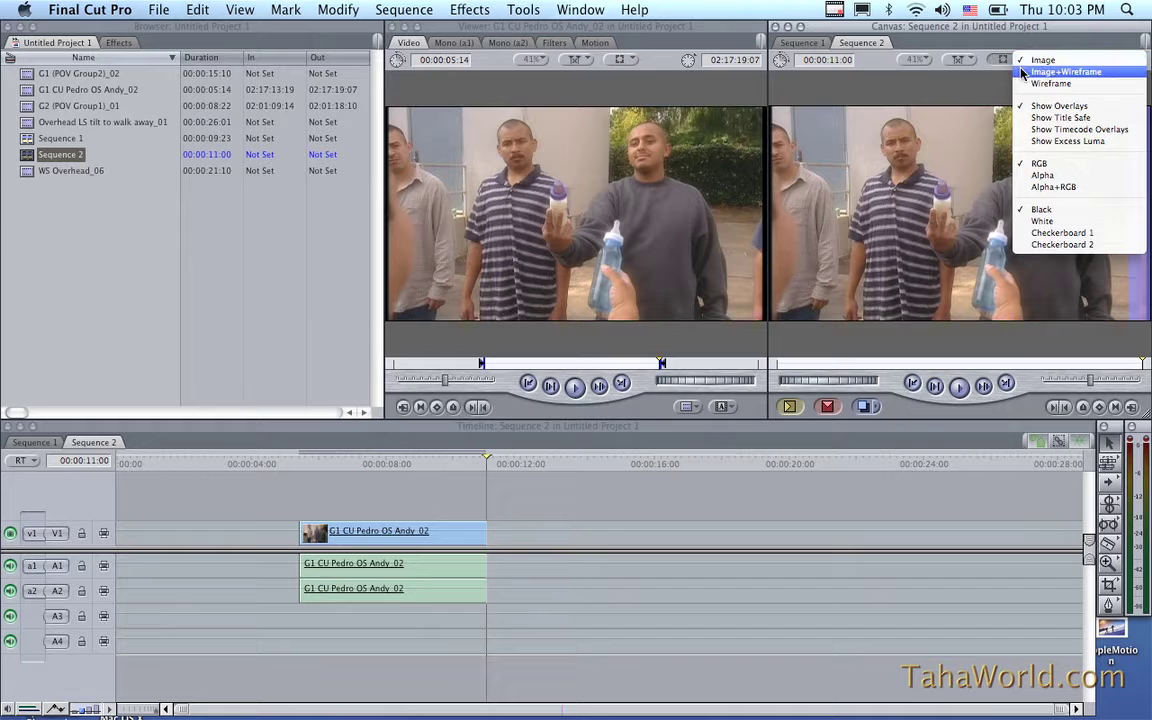
left_click(1021, 71)
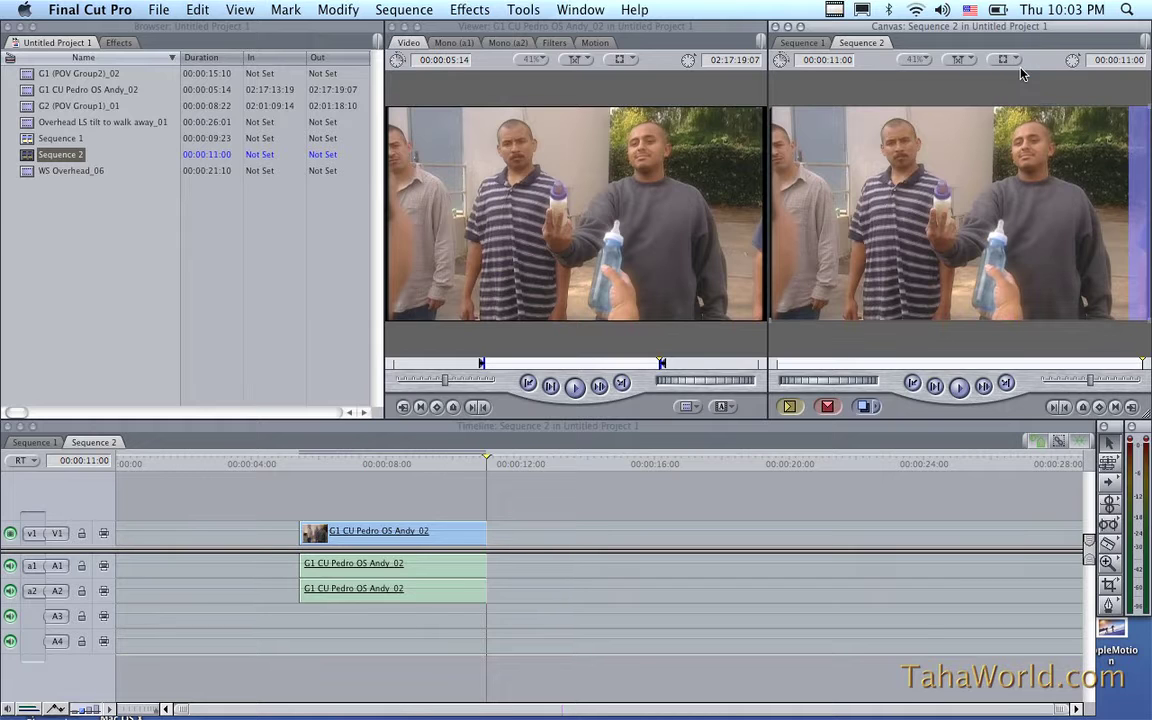
left_click(978, 168)
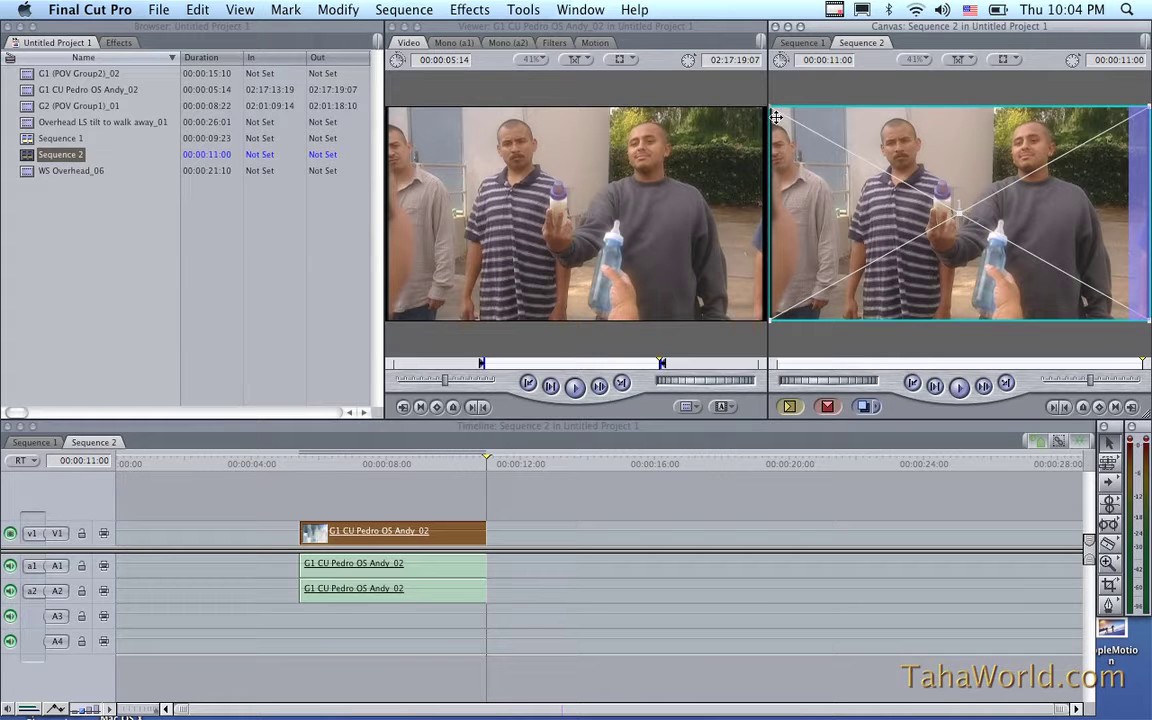
Step: Try scaling down and rotating the clip by its wireframe in the Canvas, undoing each change
left_click_drag(775, 117, 807, 138)
key("super+z")
left_click_drag(775, 102, 776, 207)
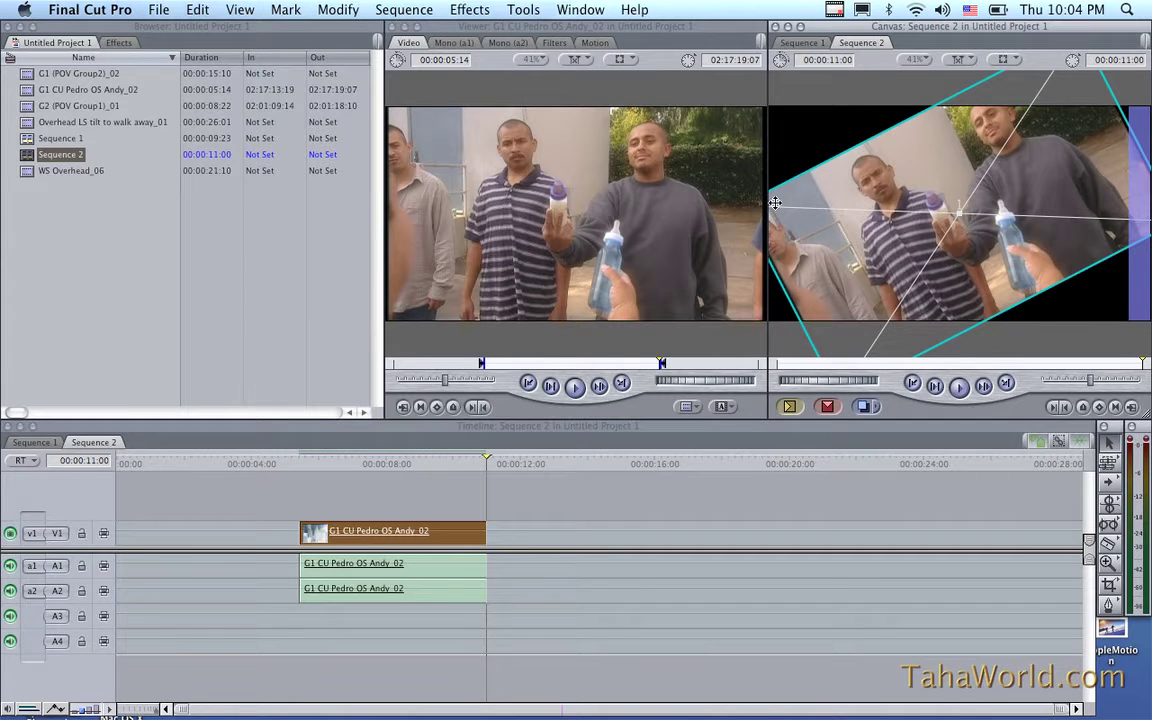
key("super+z")
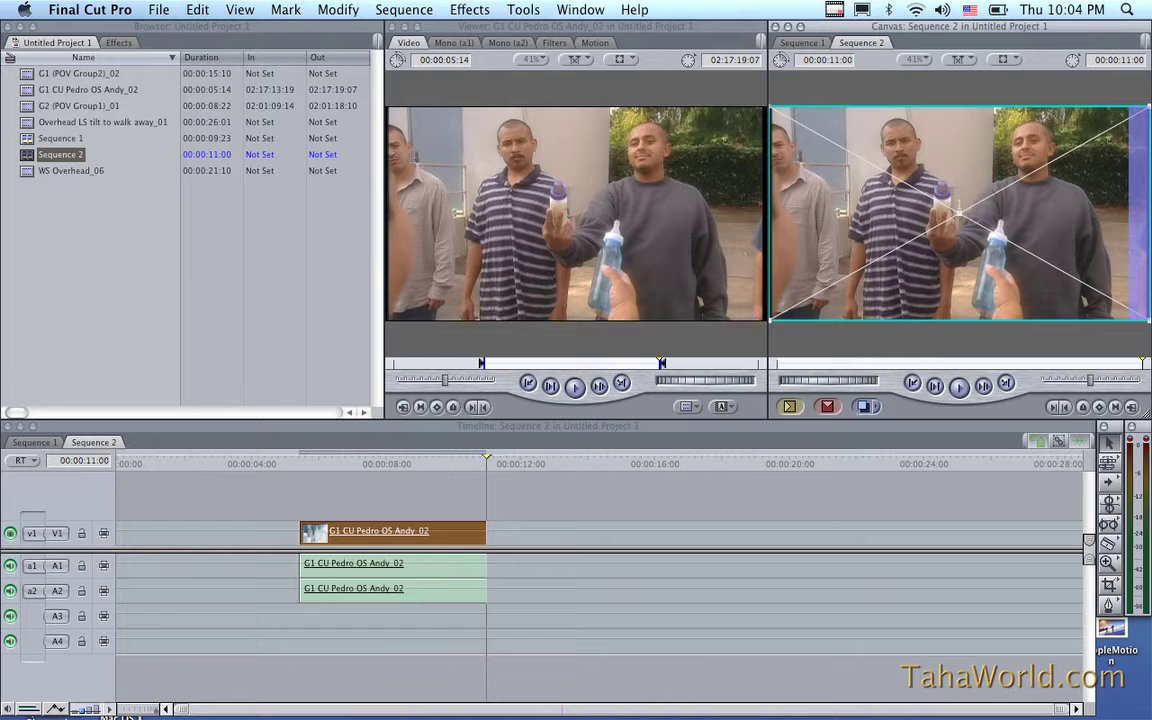
Step: Scale the clip down to about two-thirds of its size in the Canvas and switch the display to Wireframe
left_click_drag(1146, 109, 1103, 165)
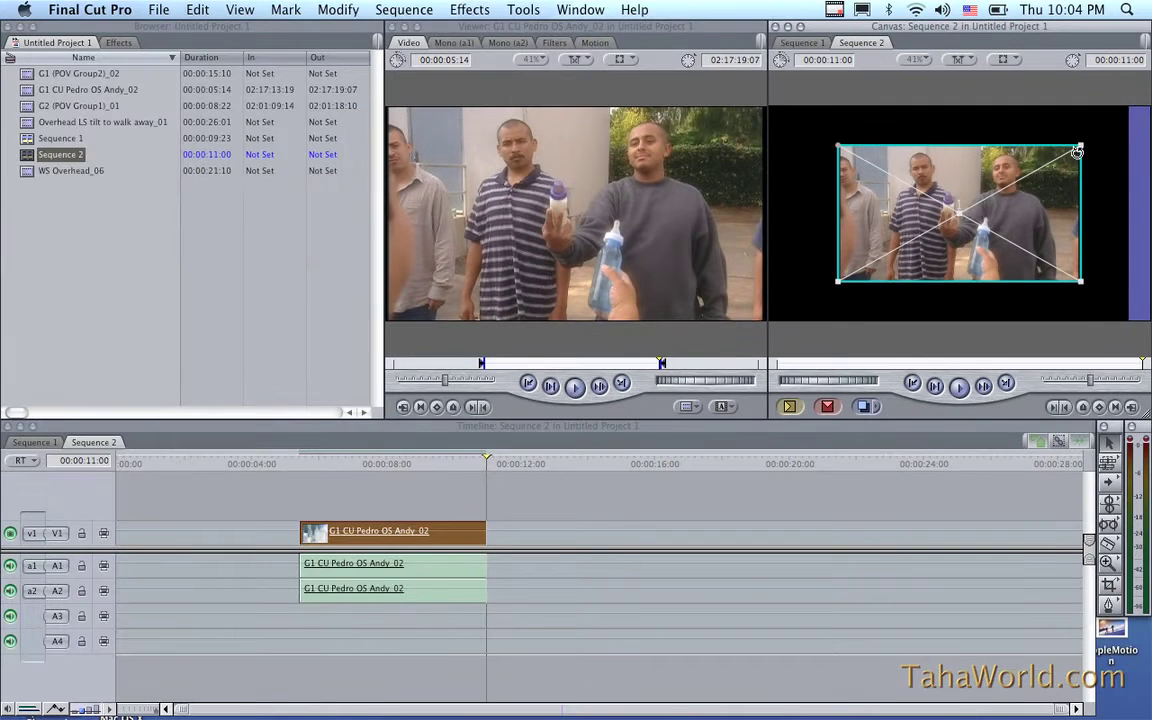
left_click(1004, 59)
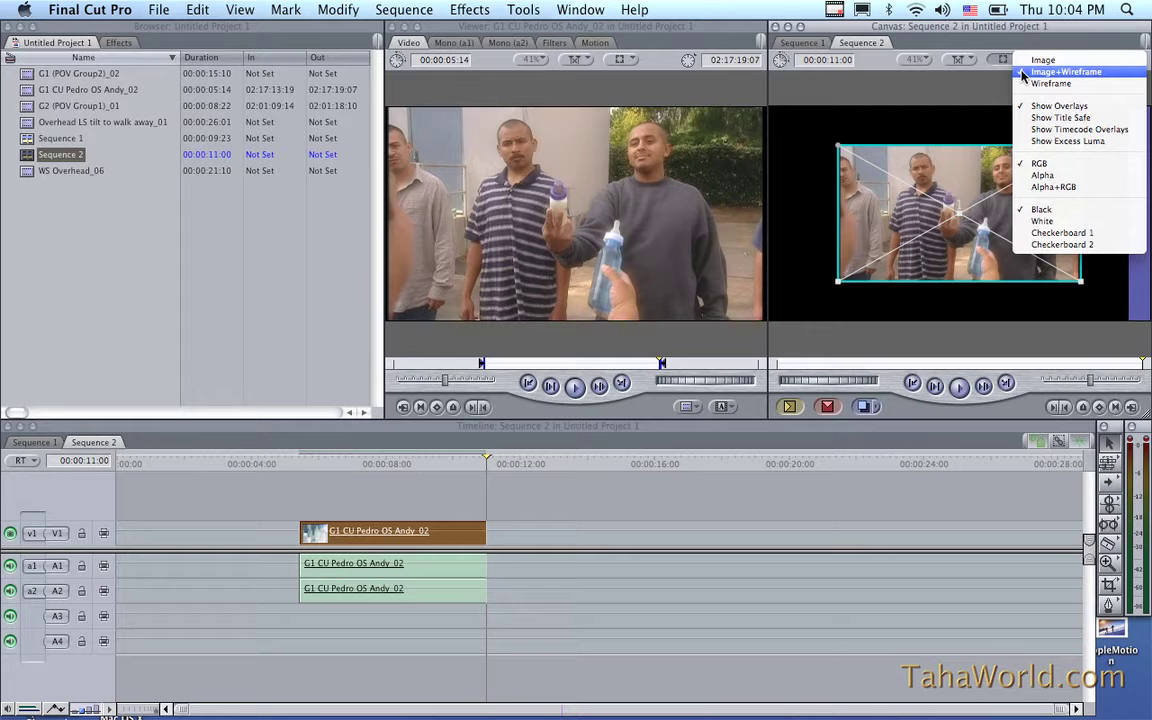
left_click(1035, 84)
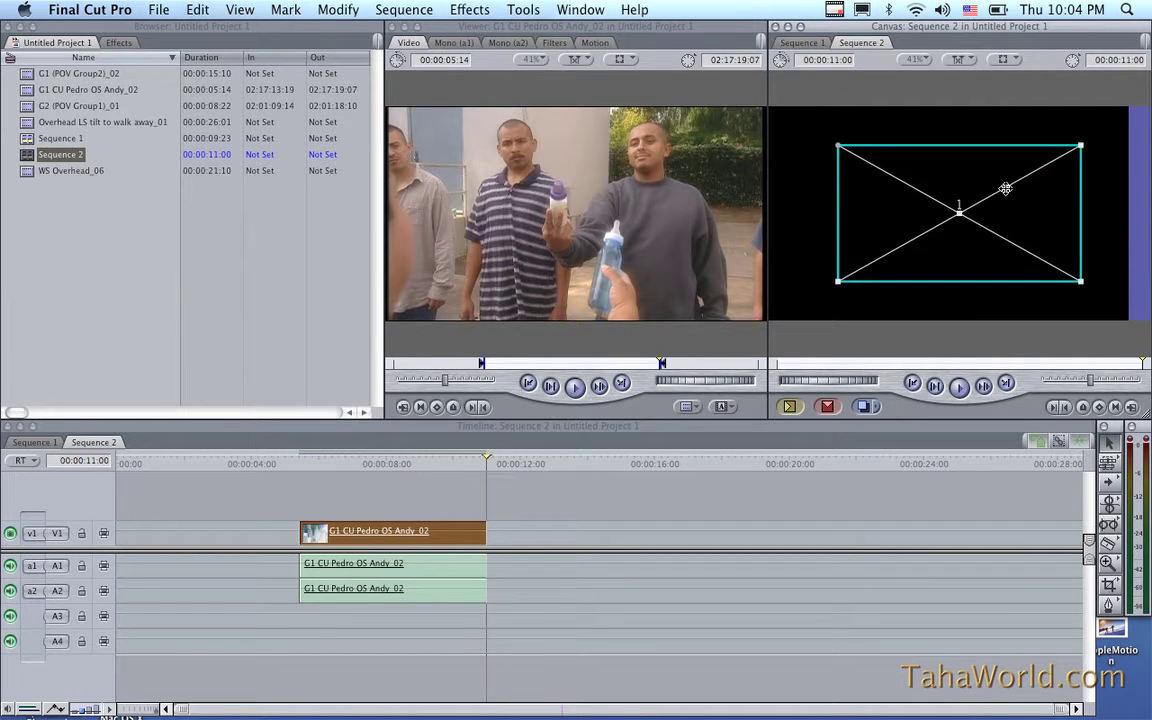
Step: Switch the Canvas display to Image and turn on the title safe guides
left_click(1009, 61)
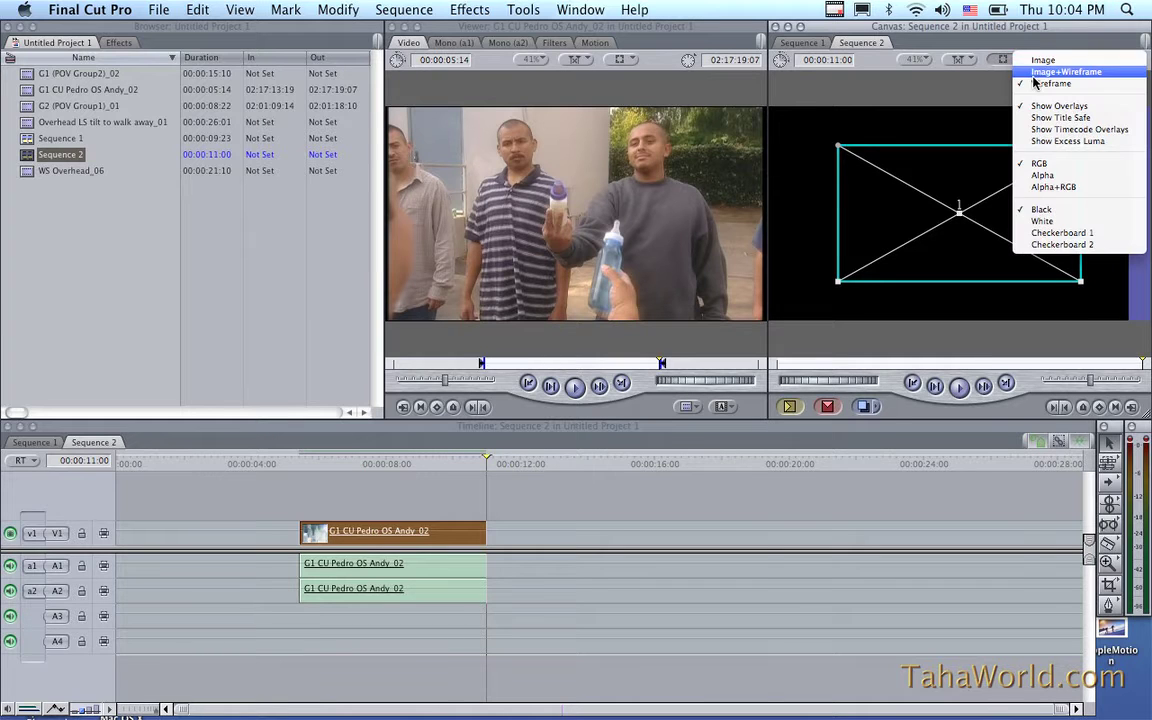
left_click(970, 95)
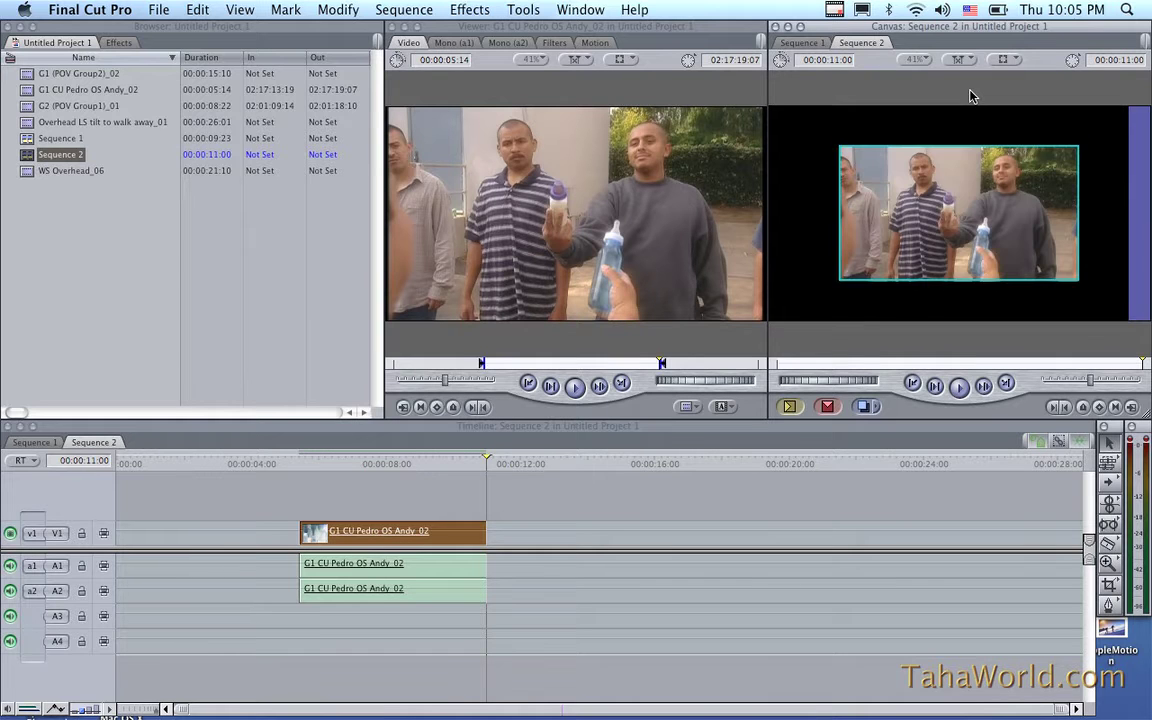
left_click(1014, 60)
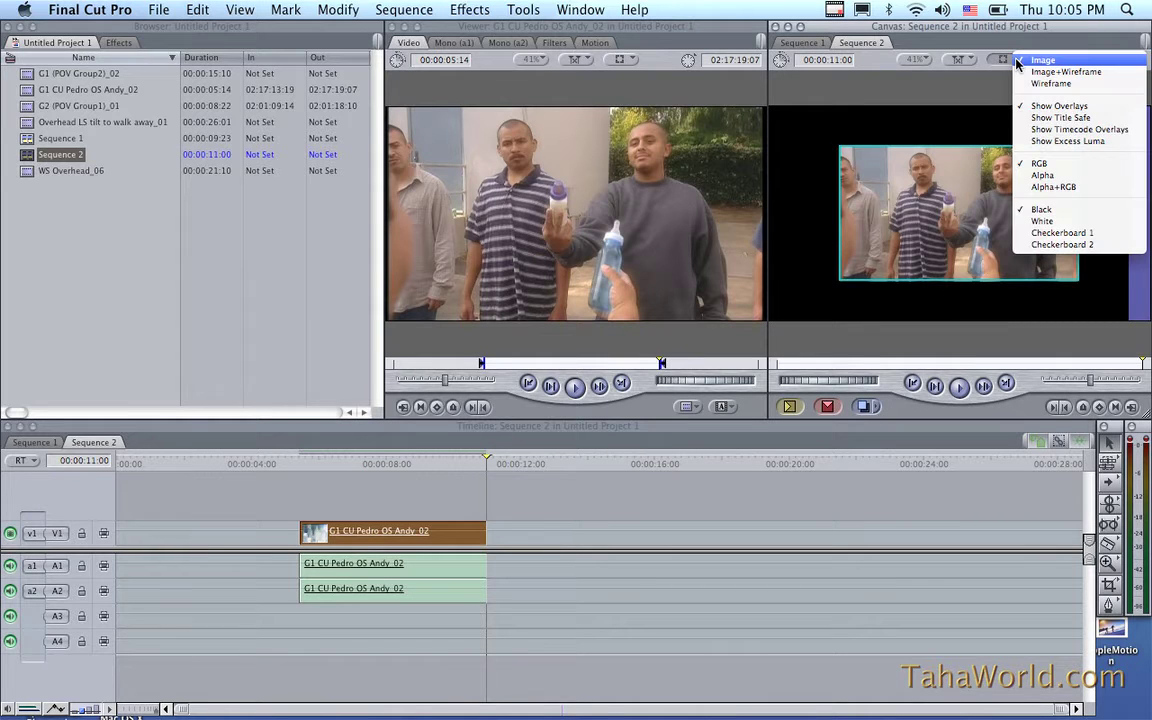
left_click(1040, 117)
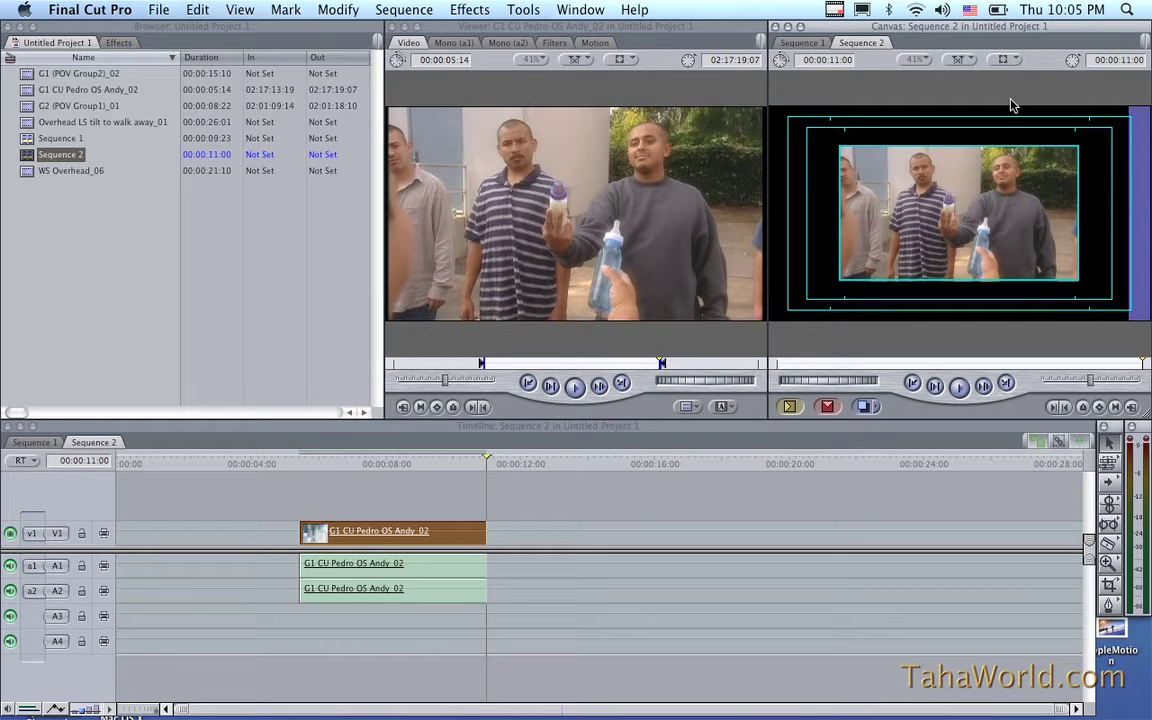
Step: Turn on the timecode overlays and excess luma indicator in the Canvas, and check the clip with the playhead at 00:00:06:21
left_click(1005, 62)
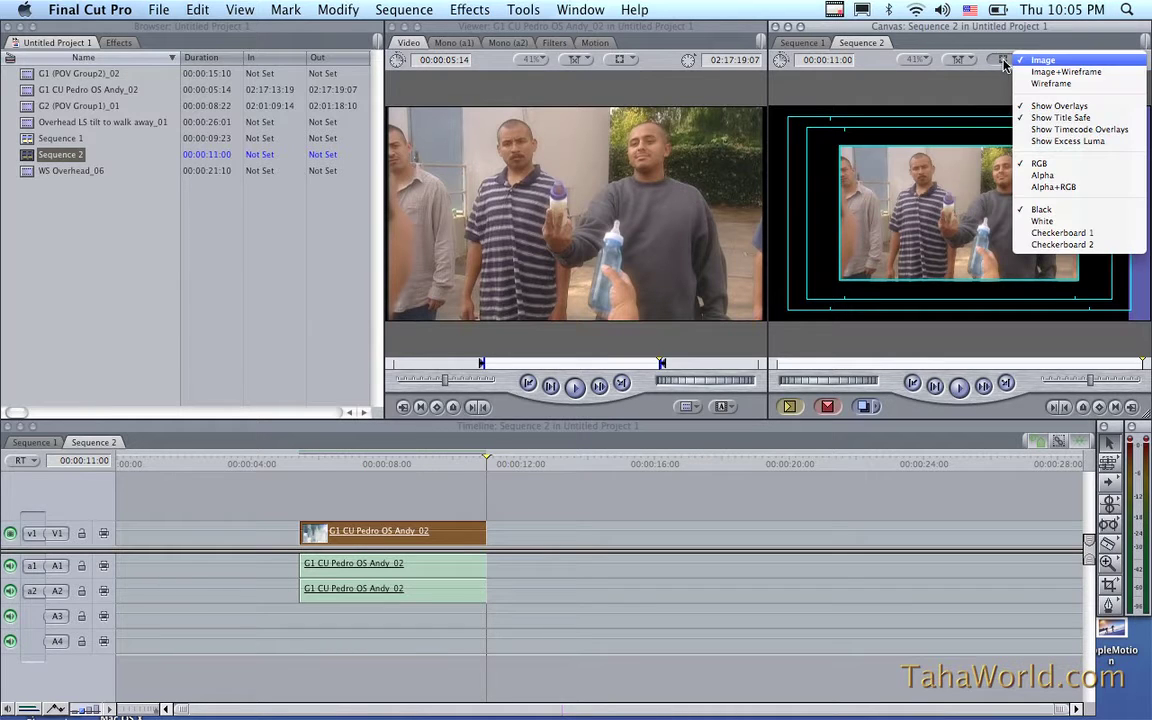
left_click(1021, 130)
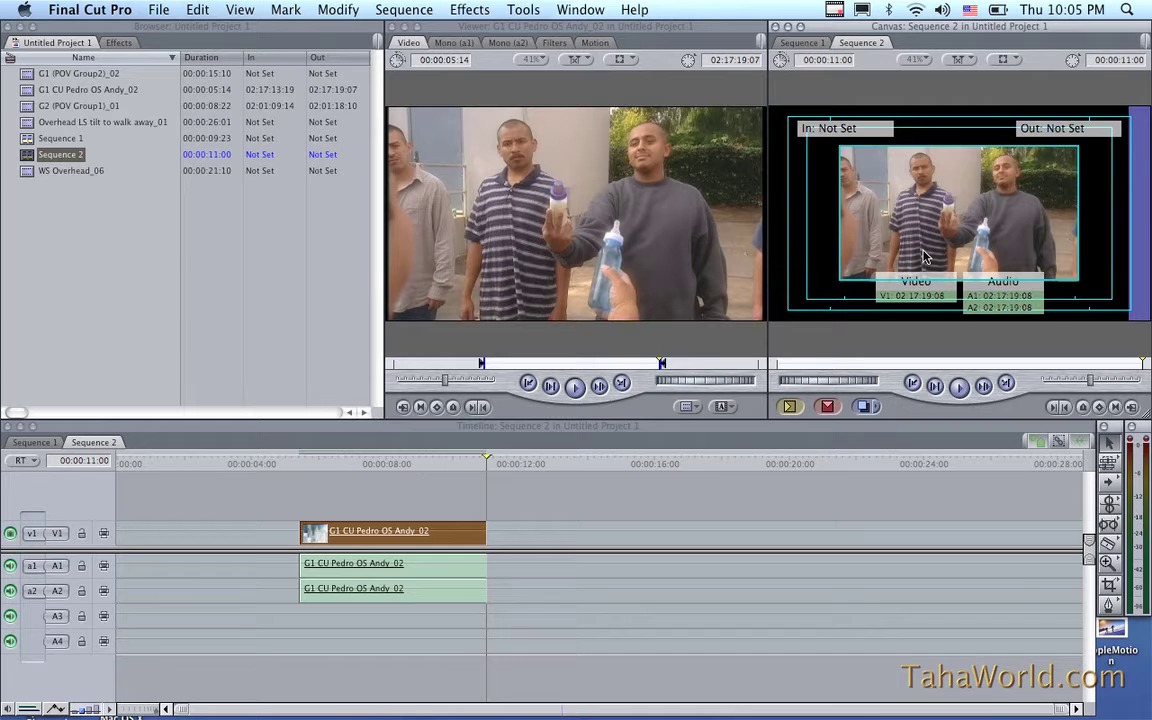
left_click(1005, 60)
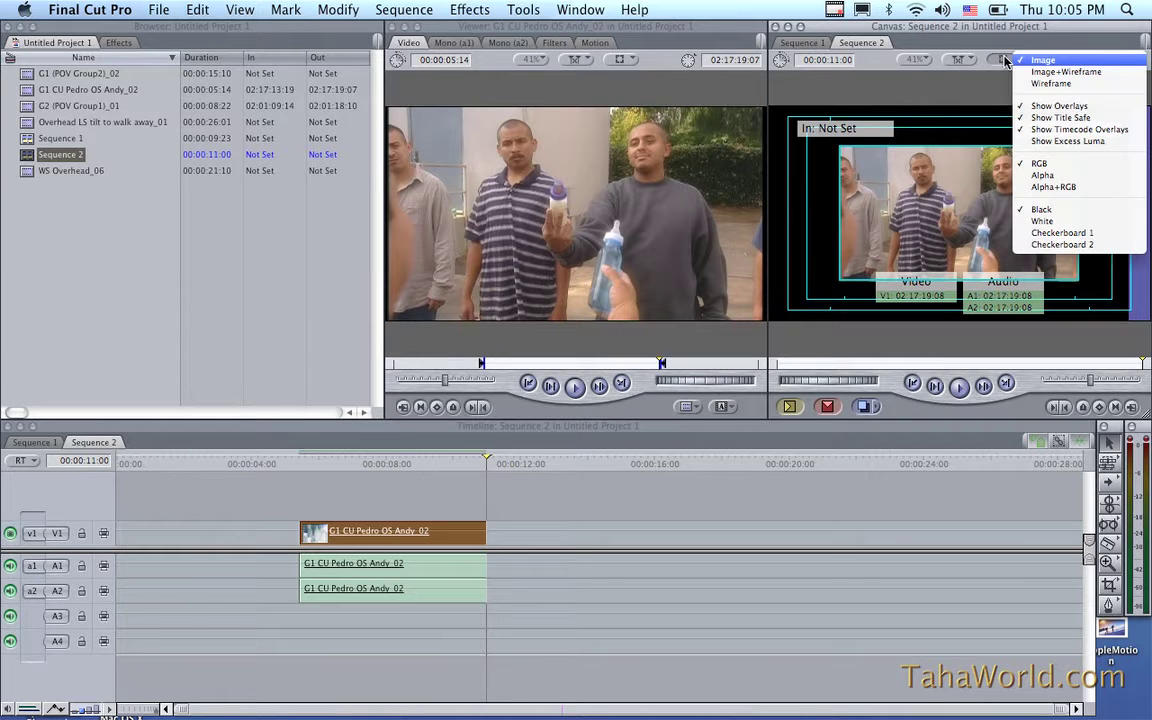
left_click(1030, 142)
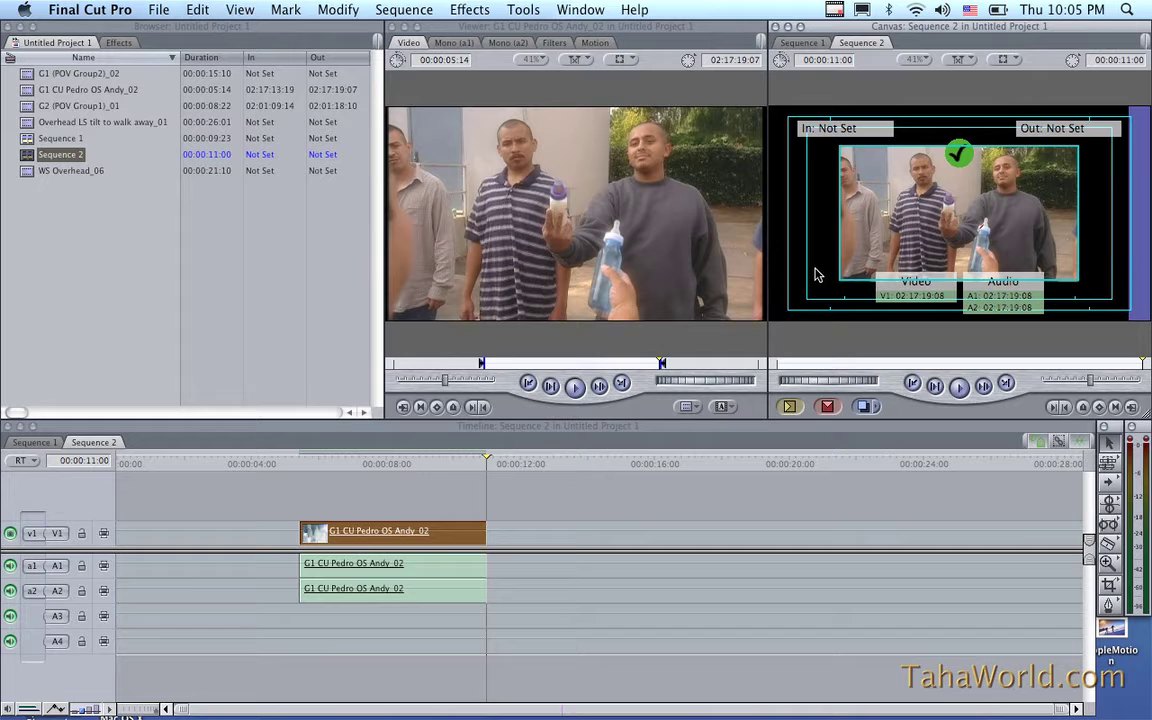
left_click_drag(445, 470, 352, 468)
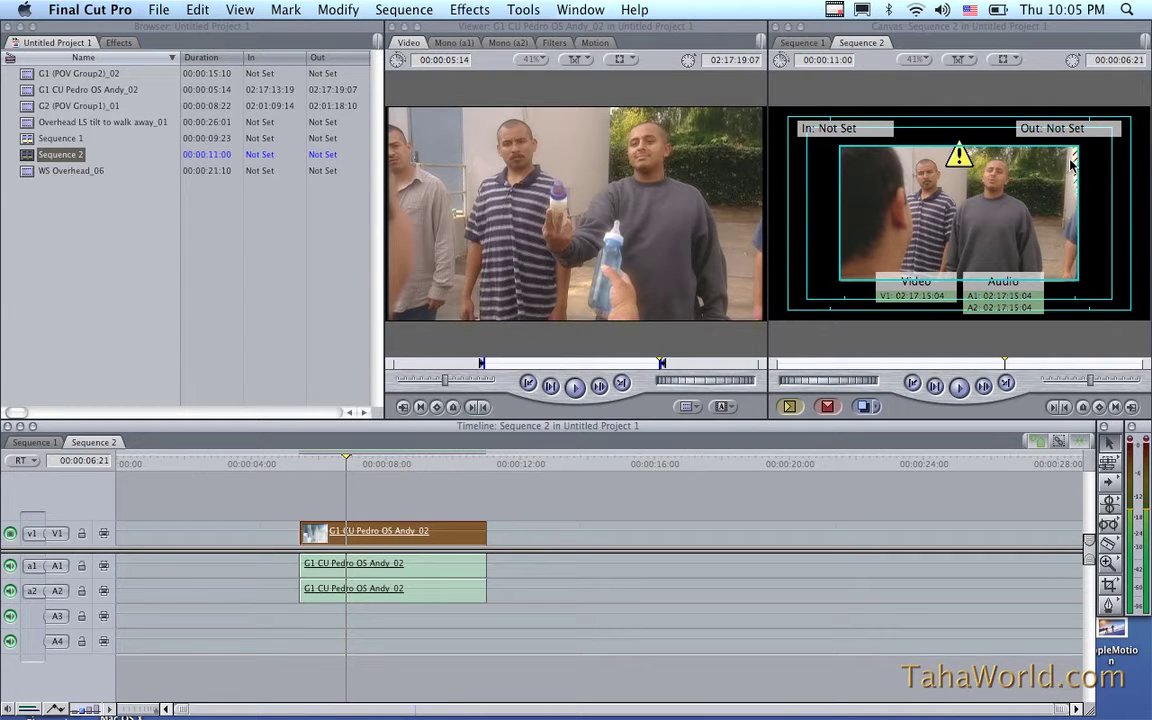
Step: Hide the overlays in the Canvas
left_click(1012, 59)
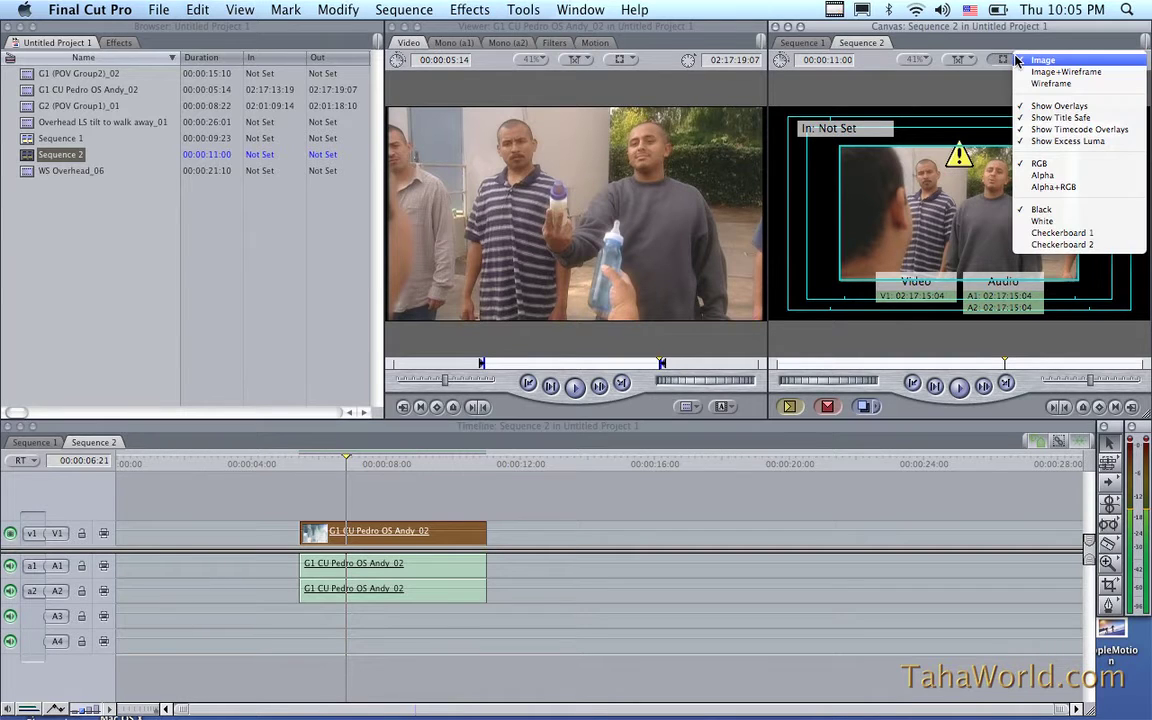
left_click(1024, 106)
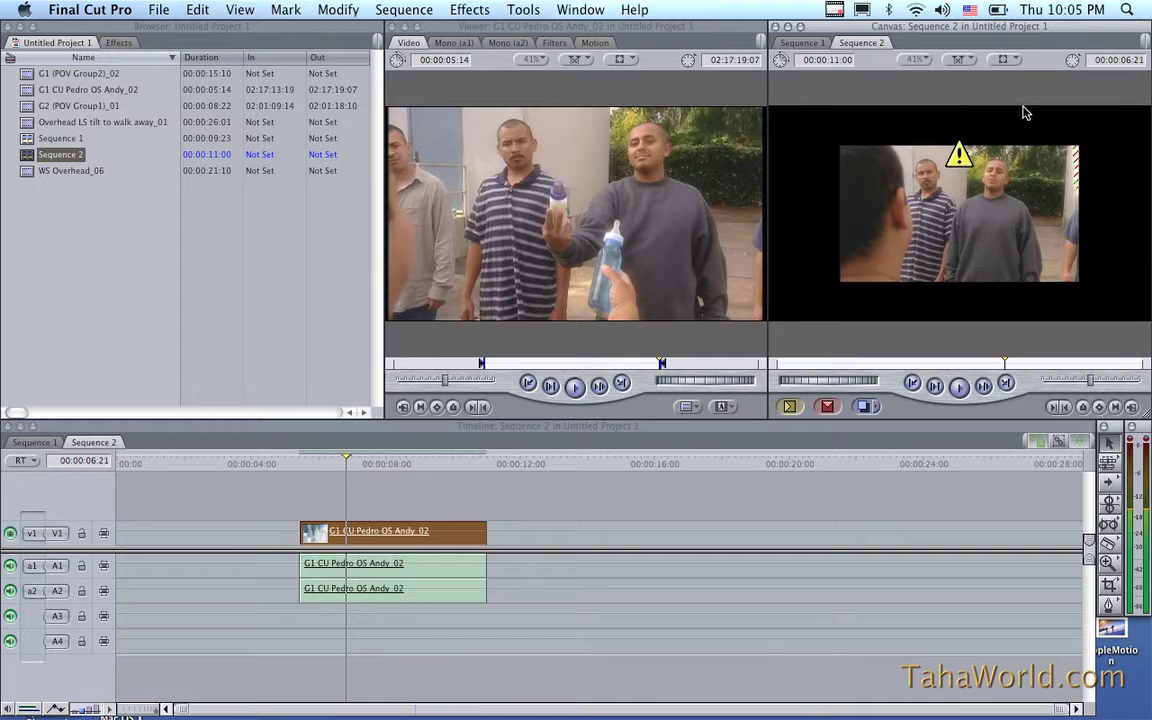
left_click(1013, 62)
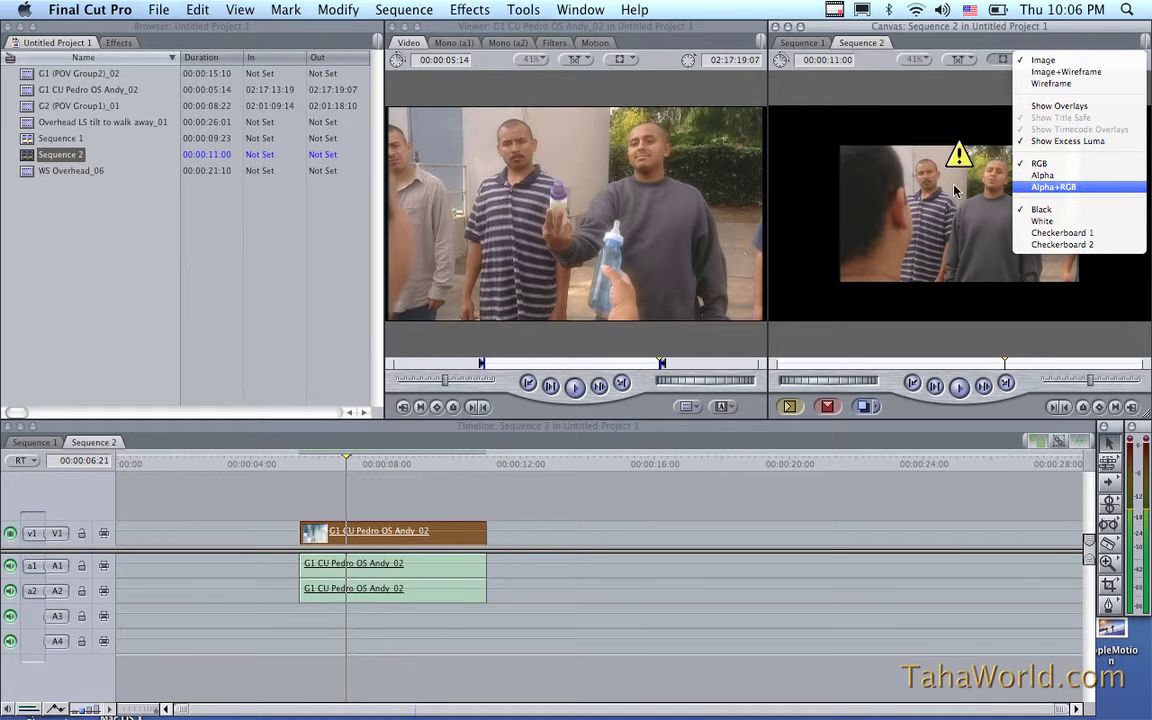
left_click(1050, 187)
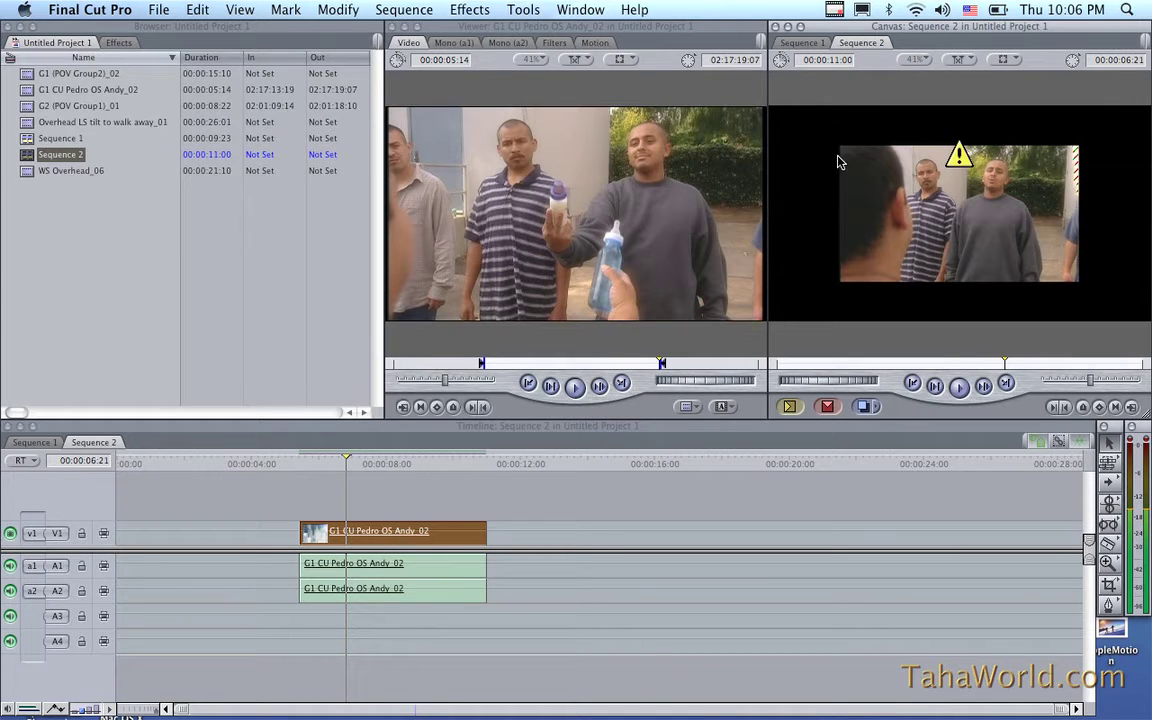
Step: Try the White, Checkerboard 1 and Checkerboard 2 backgrounds behind the scaled clip in the Canvas
left_click(1005, 60)
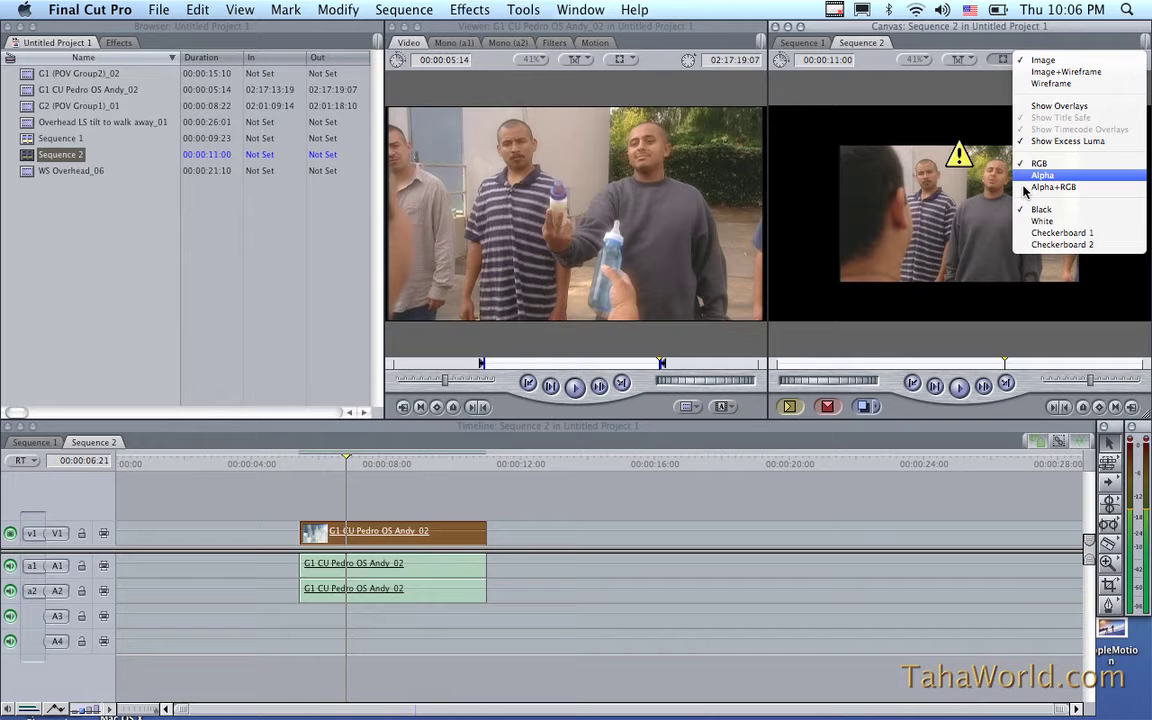
left_click(1025, 234)
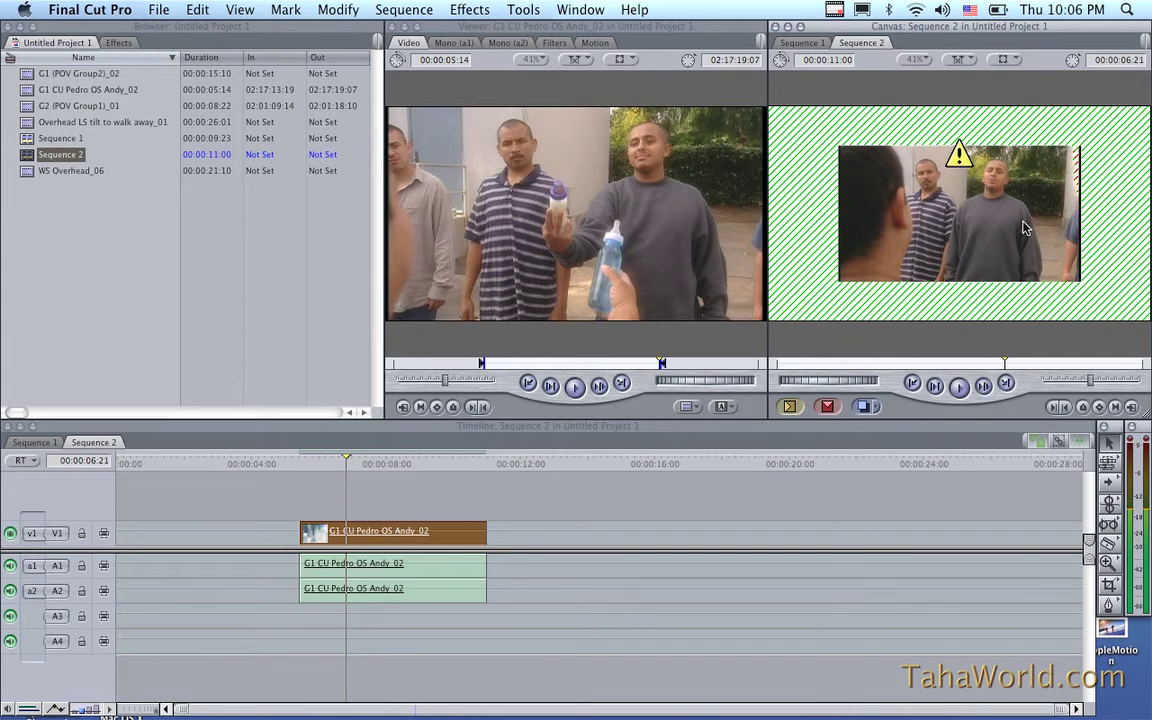
left_click(1005, 60)
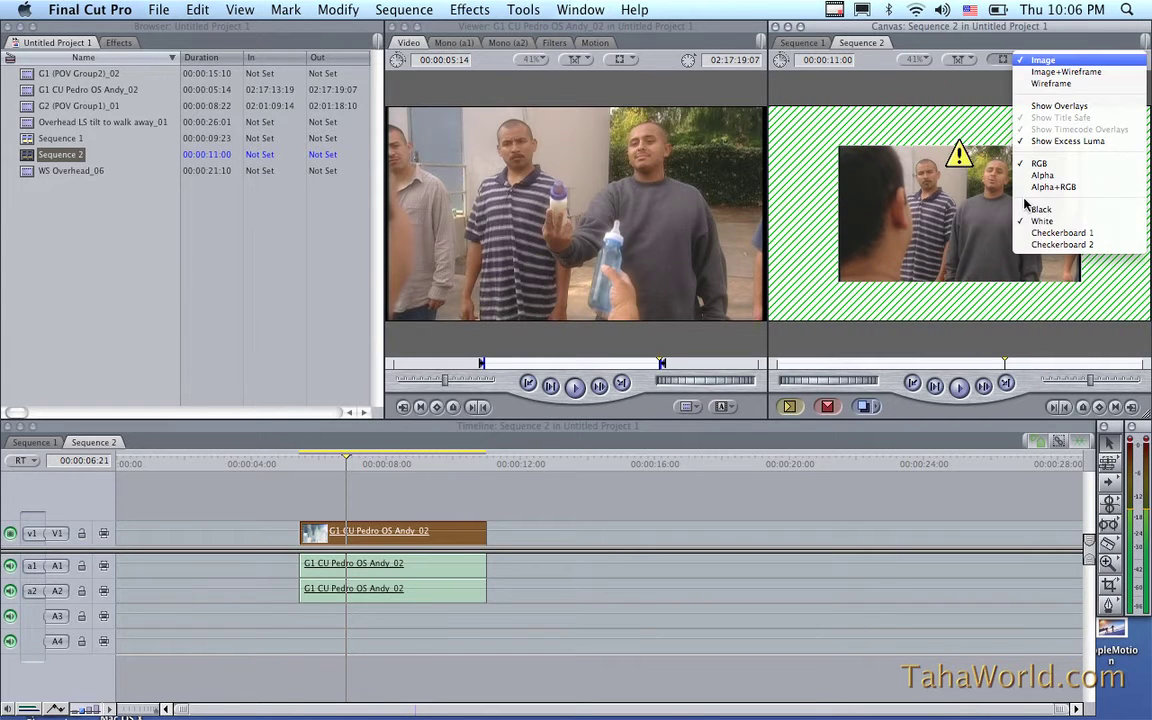
left_click(1031, 234)
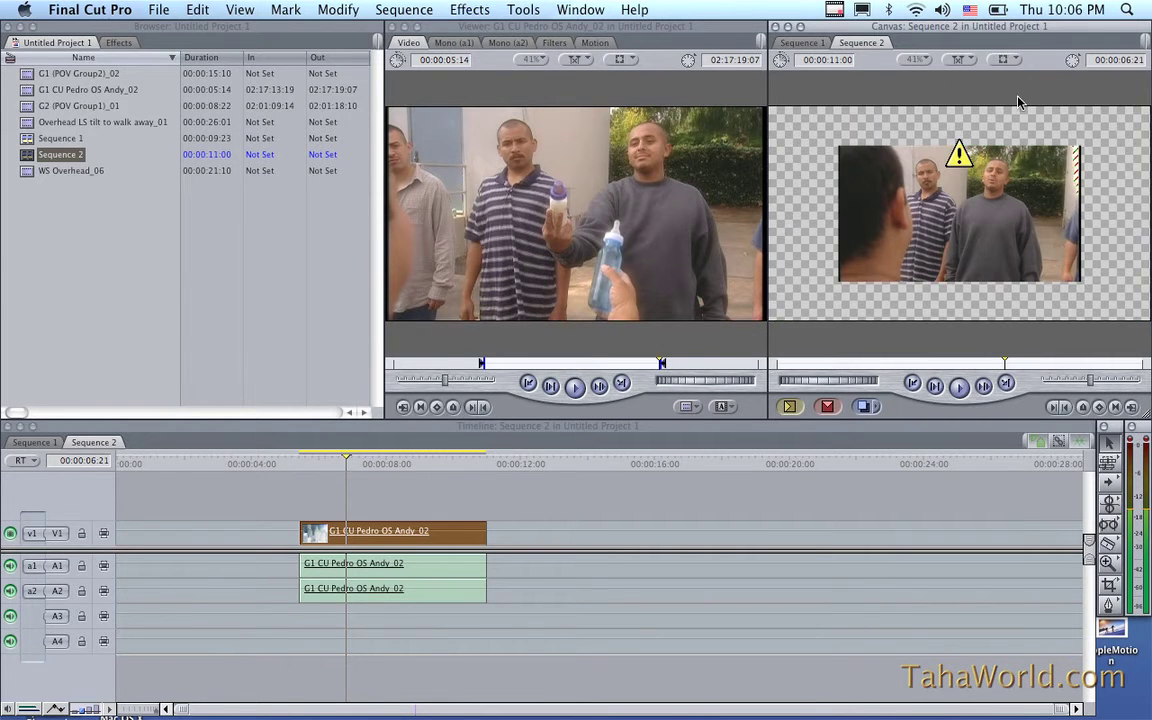
left_click(1016, 66)
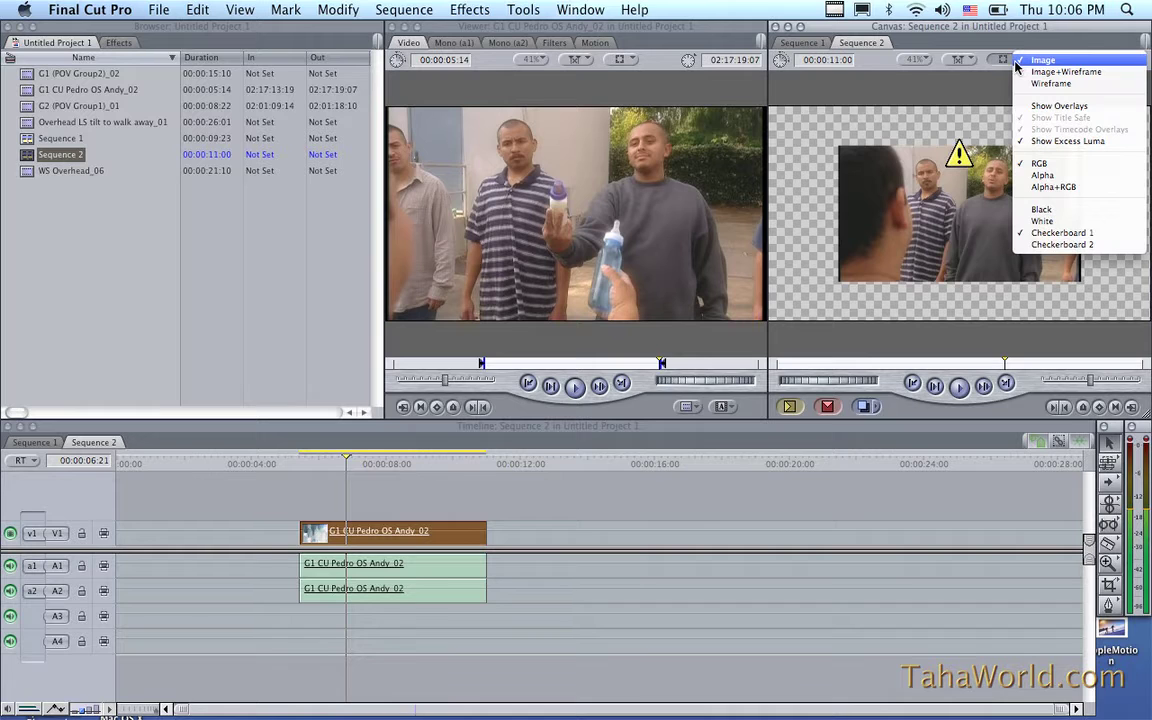
left_click(1038, 242)
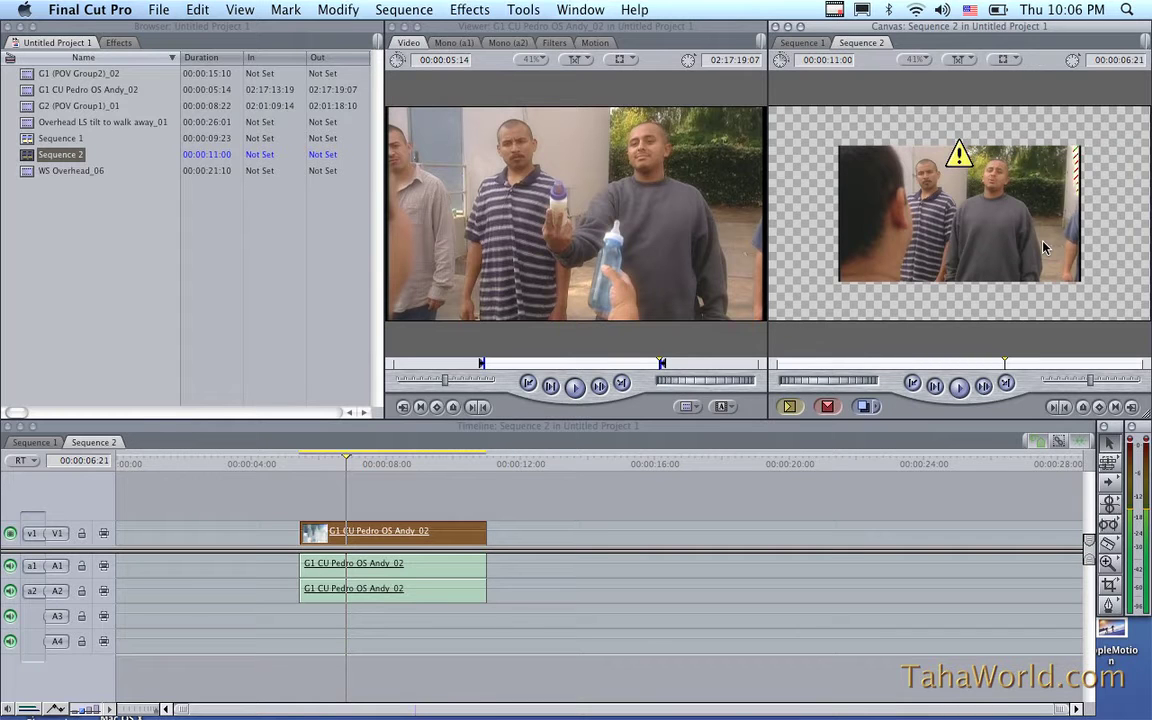
Step: Set the Canvas background to Black and turn off the excess luma indicator
left_click(1016, 60)
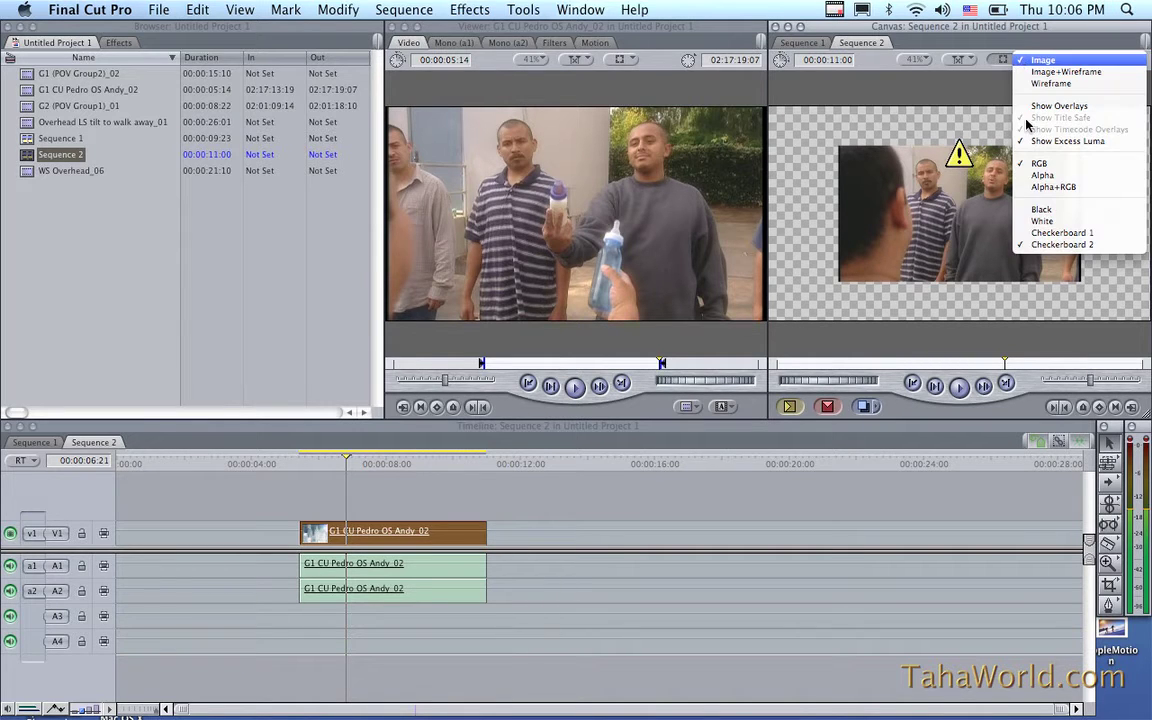
left_click(1036, 209)
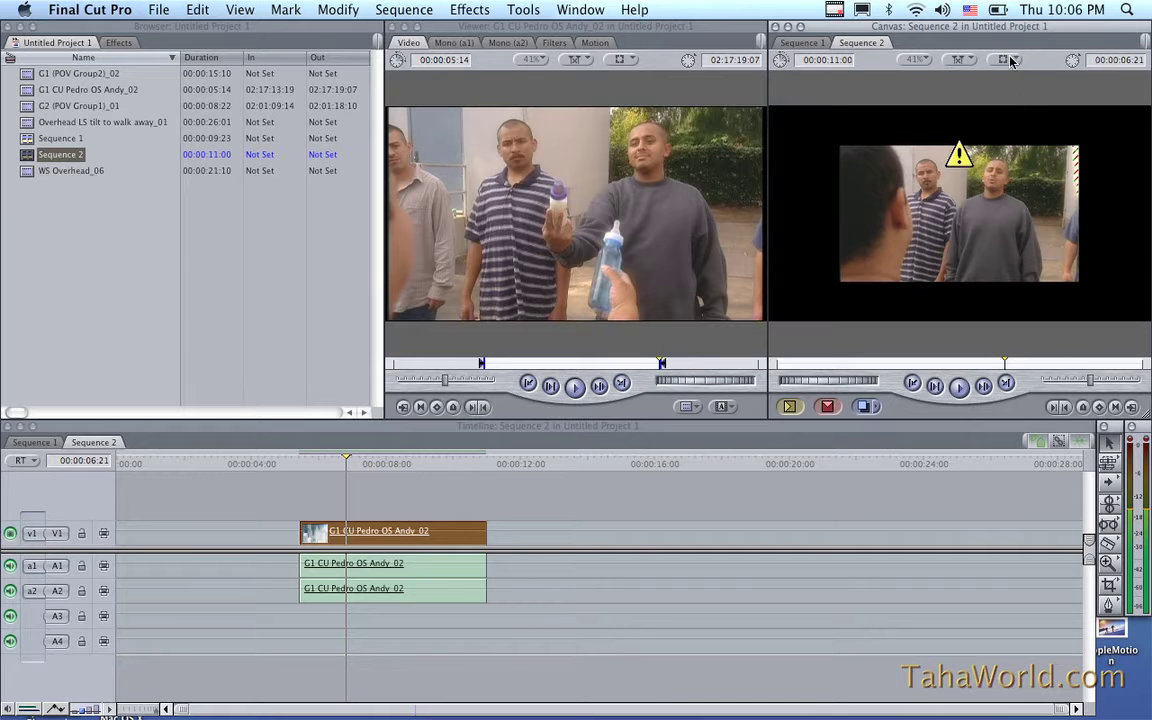
left_click(1005, 60)
left_click(1030, 141)
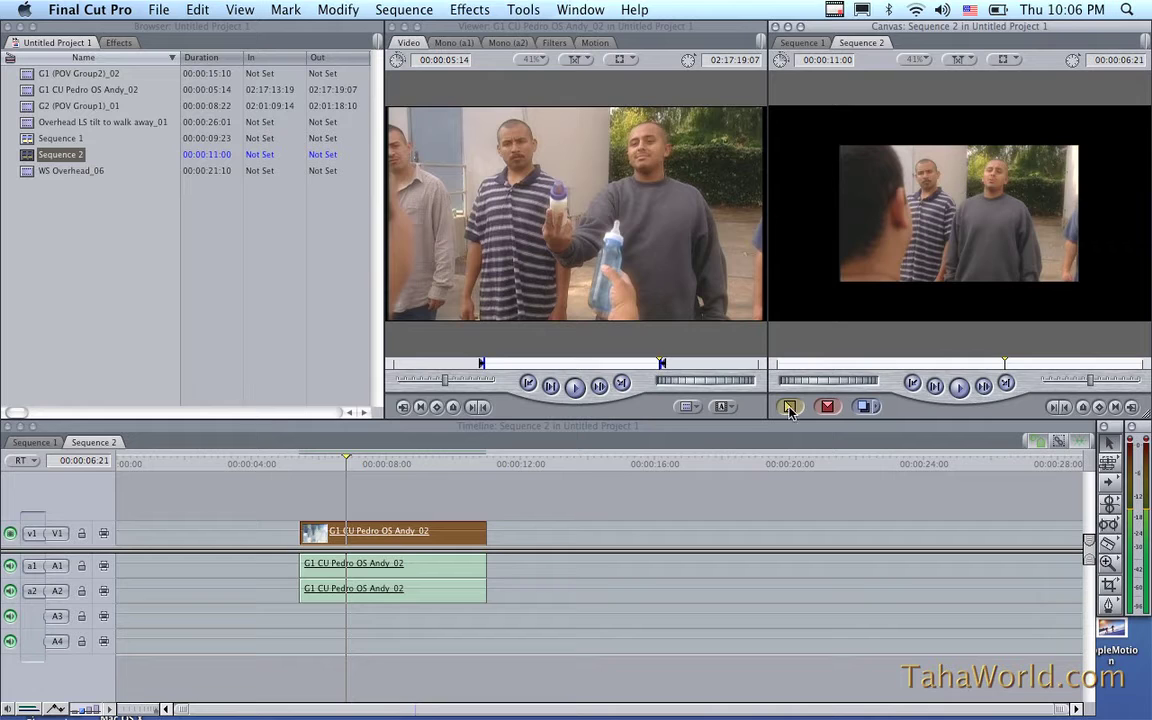
Step: Move the Canvas playhead to the clip's start and end, and shuttle it back to 00:00:07:10
left_click(911, 384)
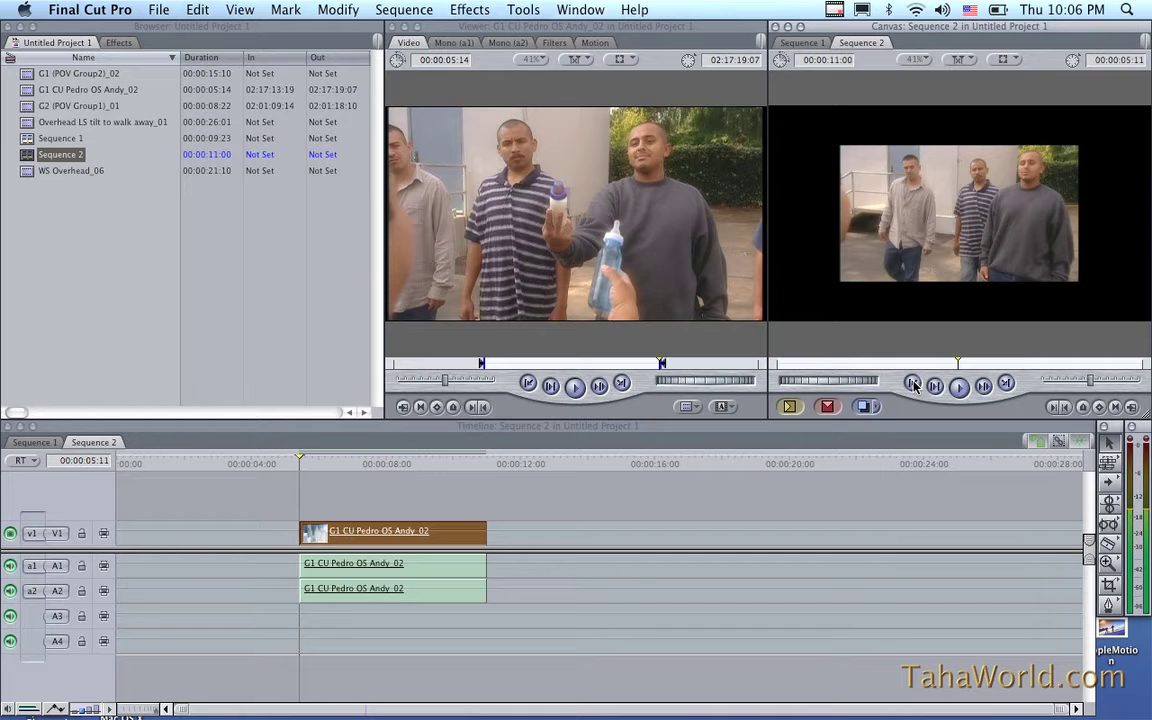
left_click(983, 385)
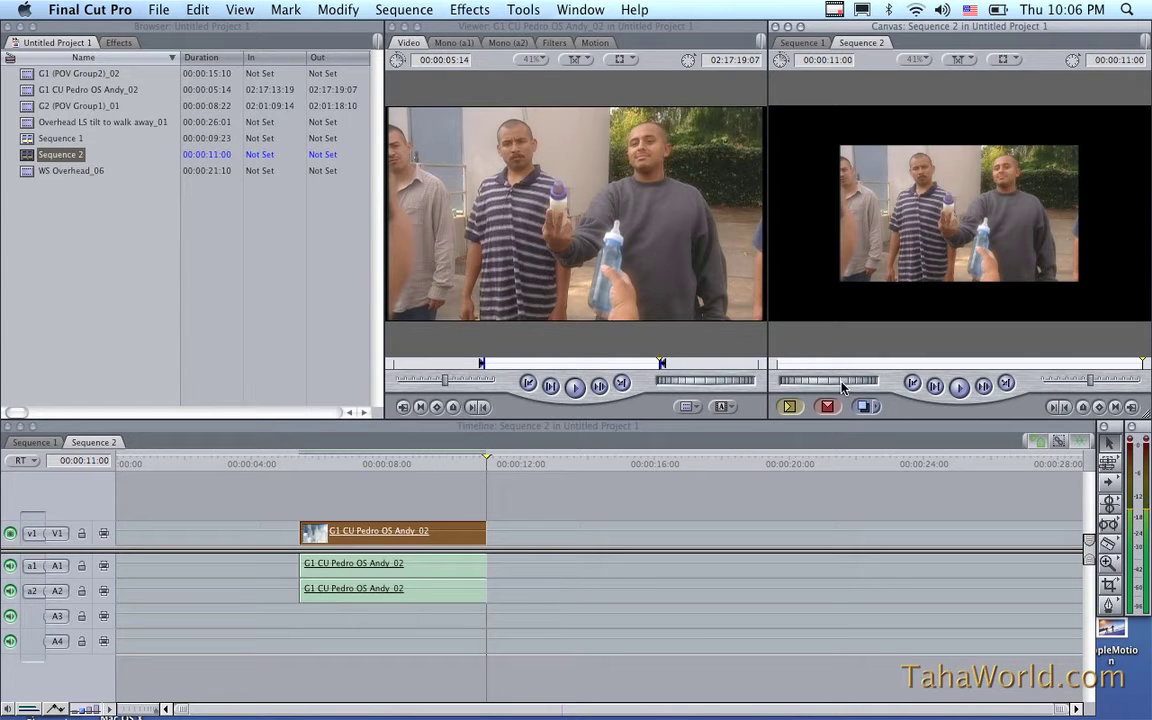
key("j")
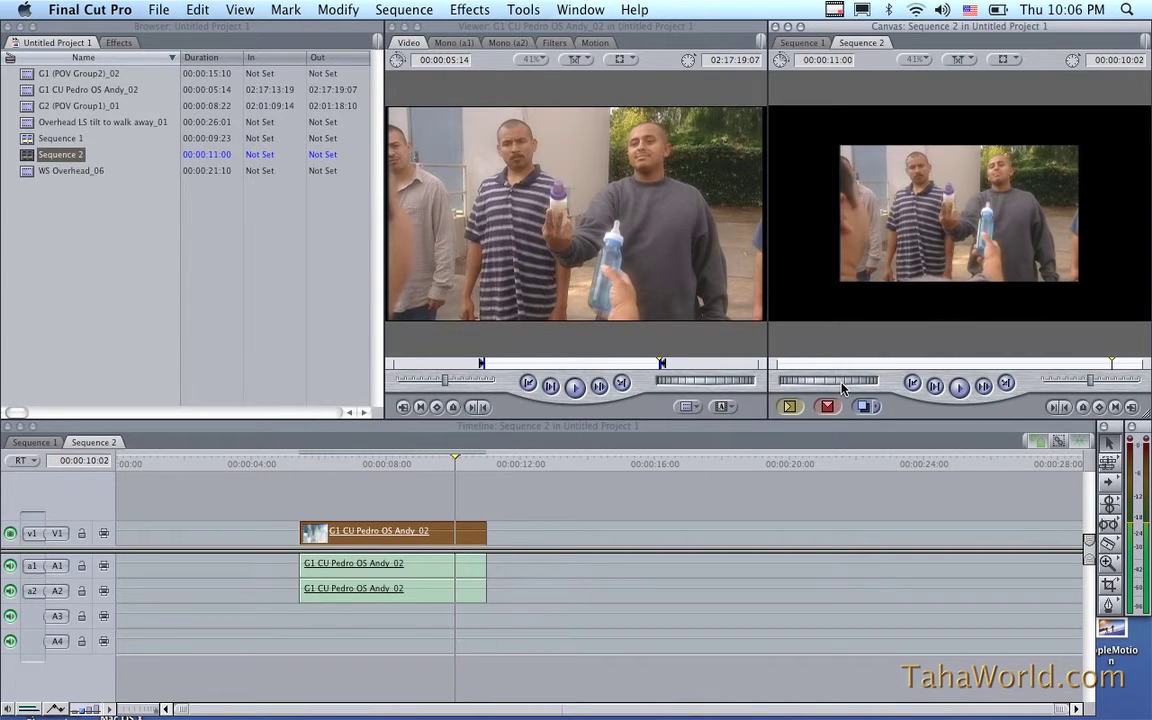
left_click(1091, 381)
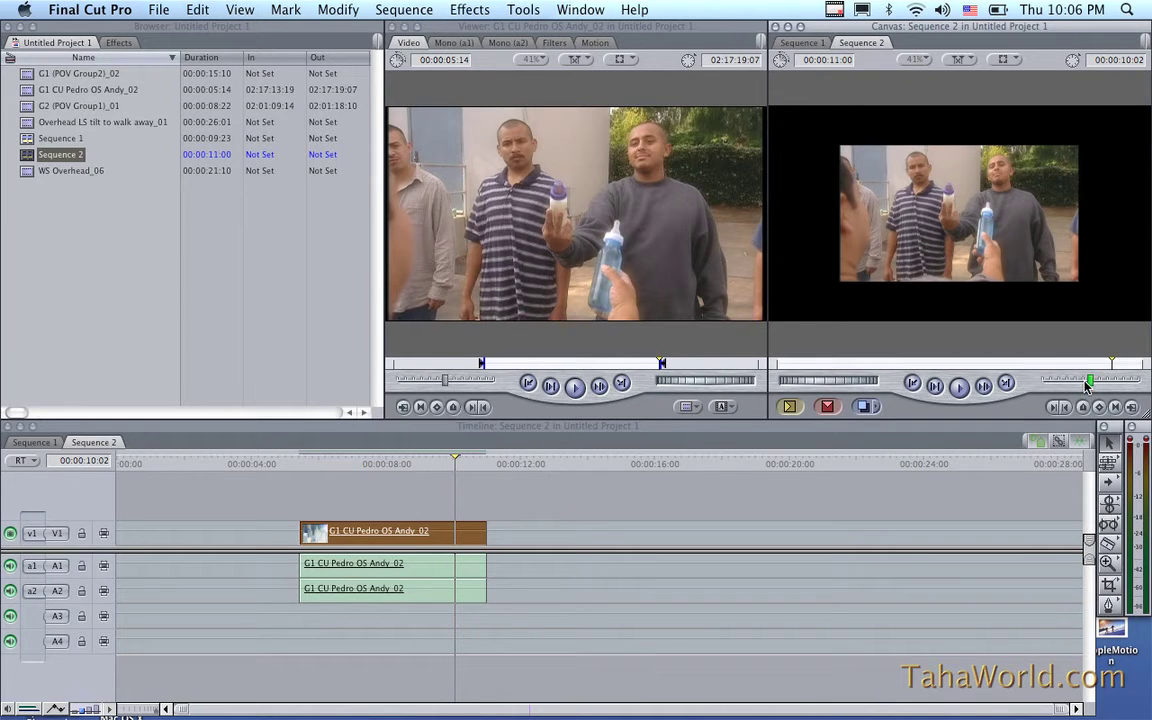
mouse_move(1085, 388)
left_mouse_down()
mouse_move(1056, 388)
mouse_move(1094, 388)
left_mouse_up()
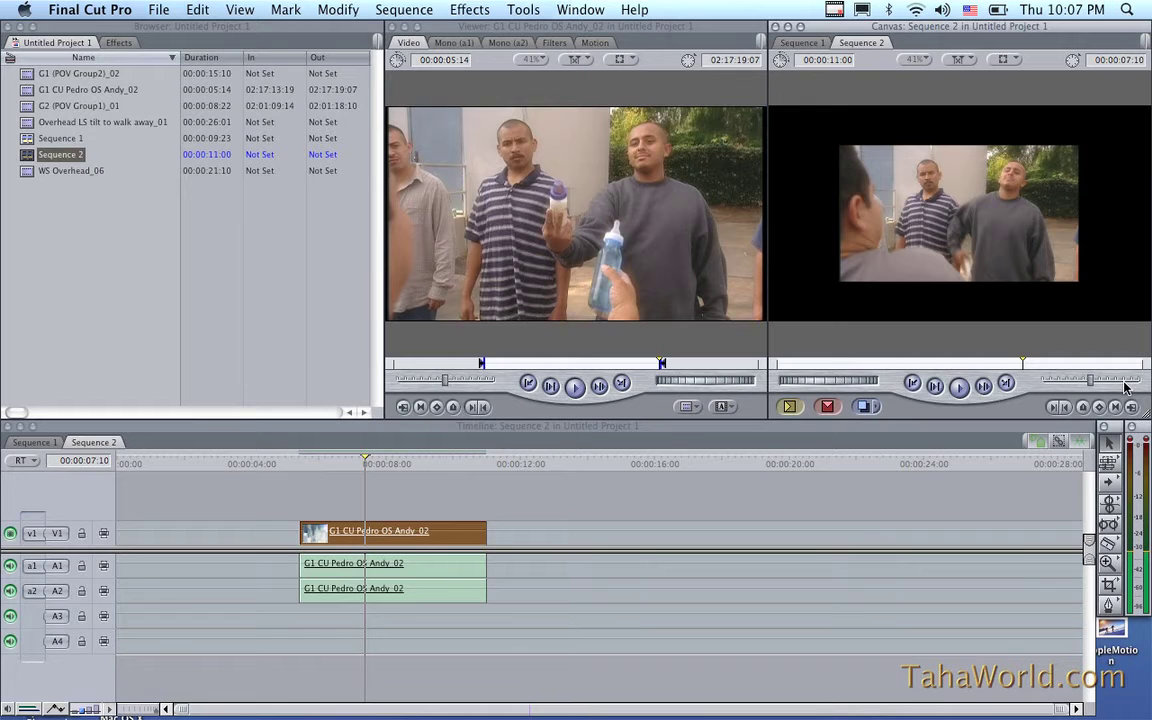
Step: Mark an In point at 00:00:07:10 and an Out point at 00:00:09:04 in Sequence 2
left_click(1053, 408)
key("space")
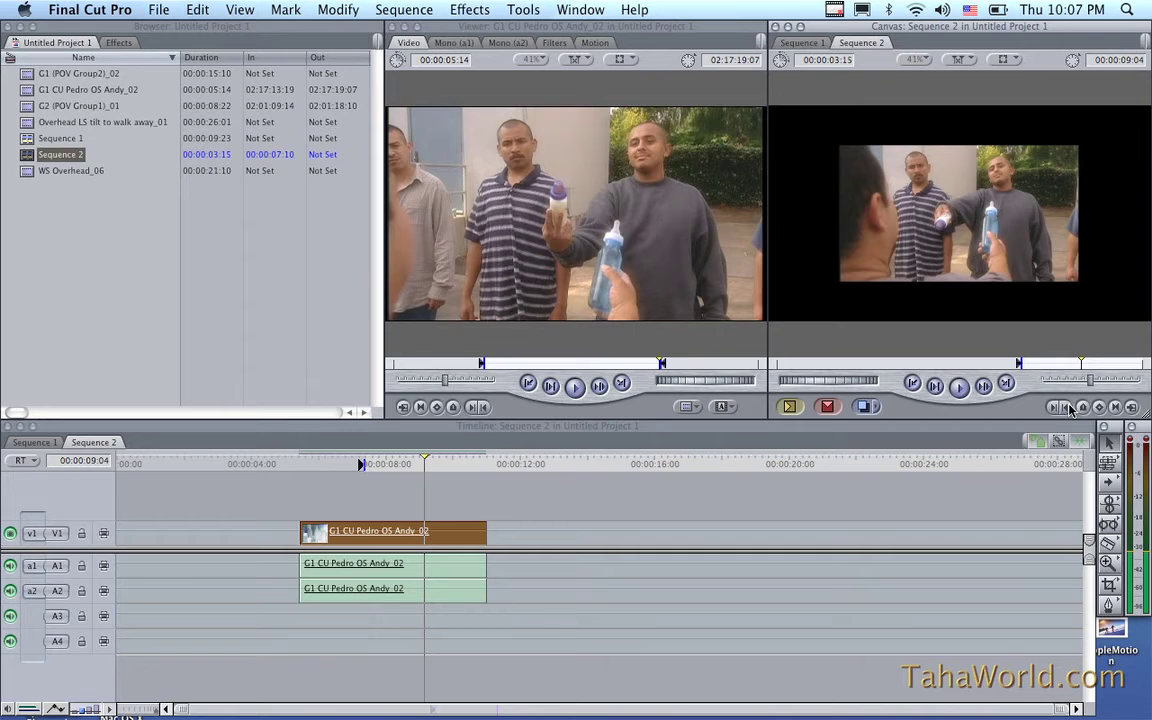
left_click(1068, 408)
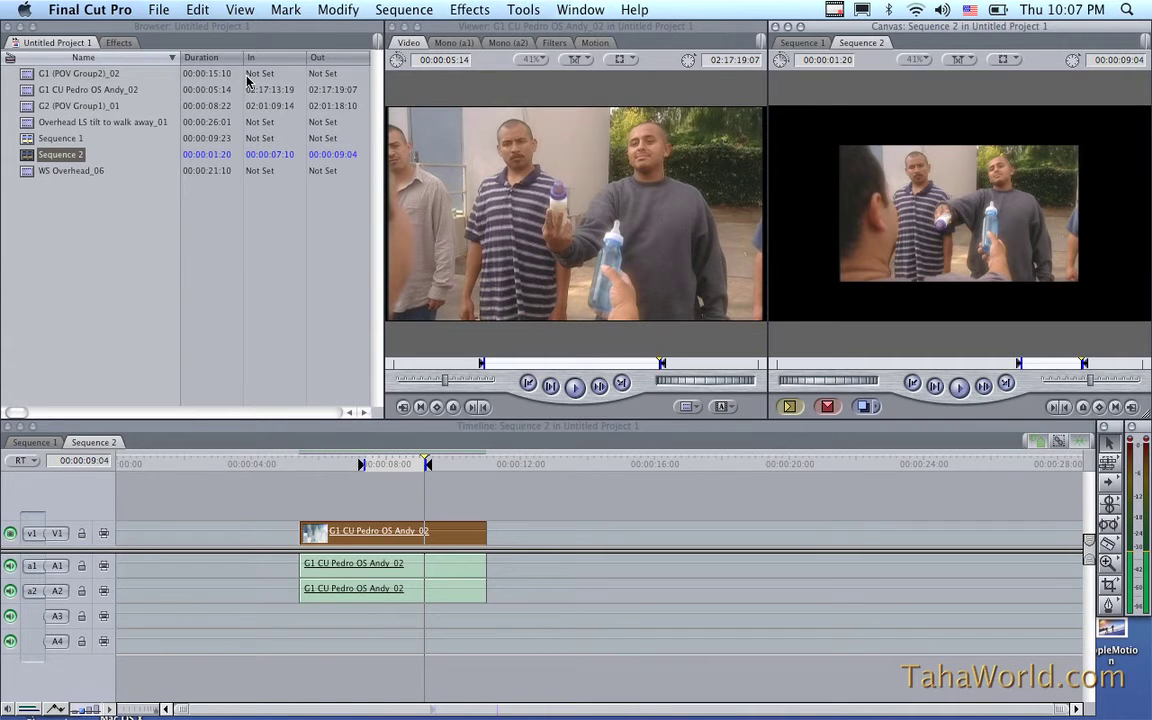
Step: Review the Export and Edit to Tape commands for outputting the marked range without choosing any
left_click(158, 9)
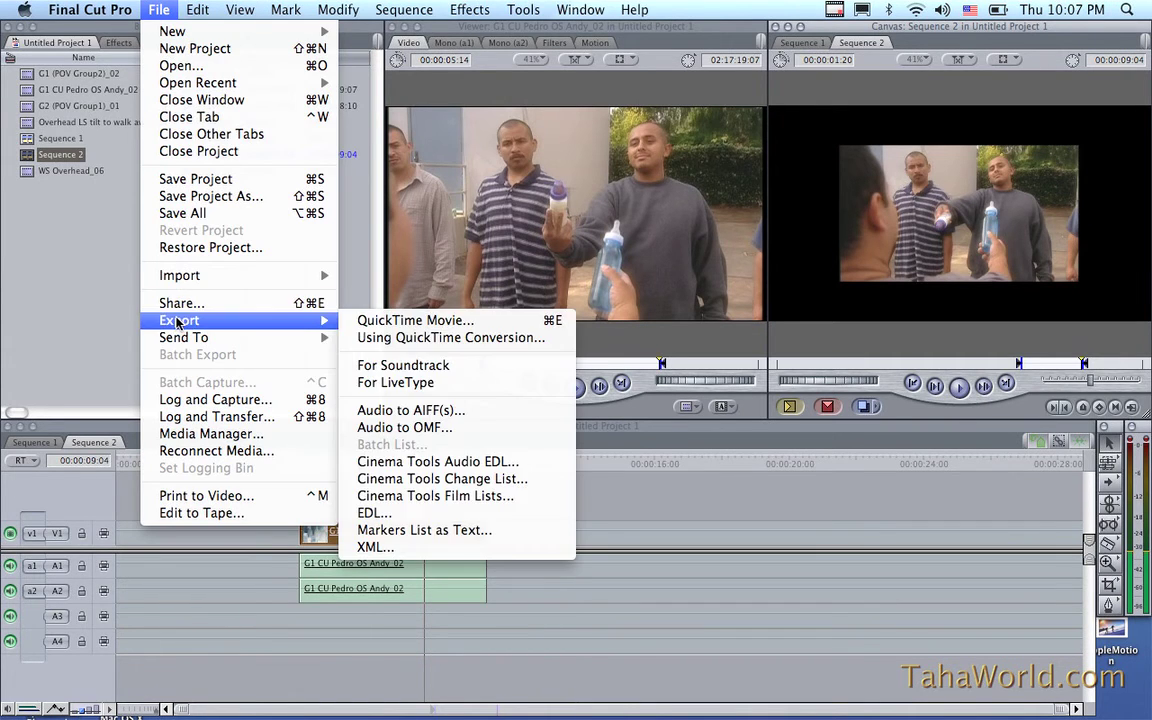
left_click(108, 313)
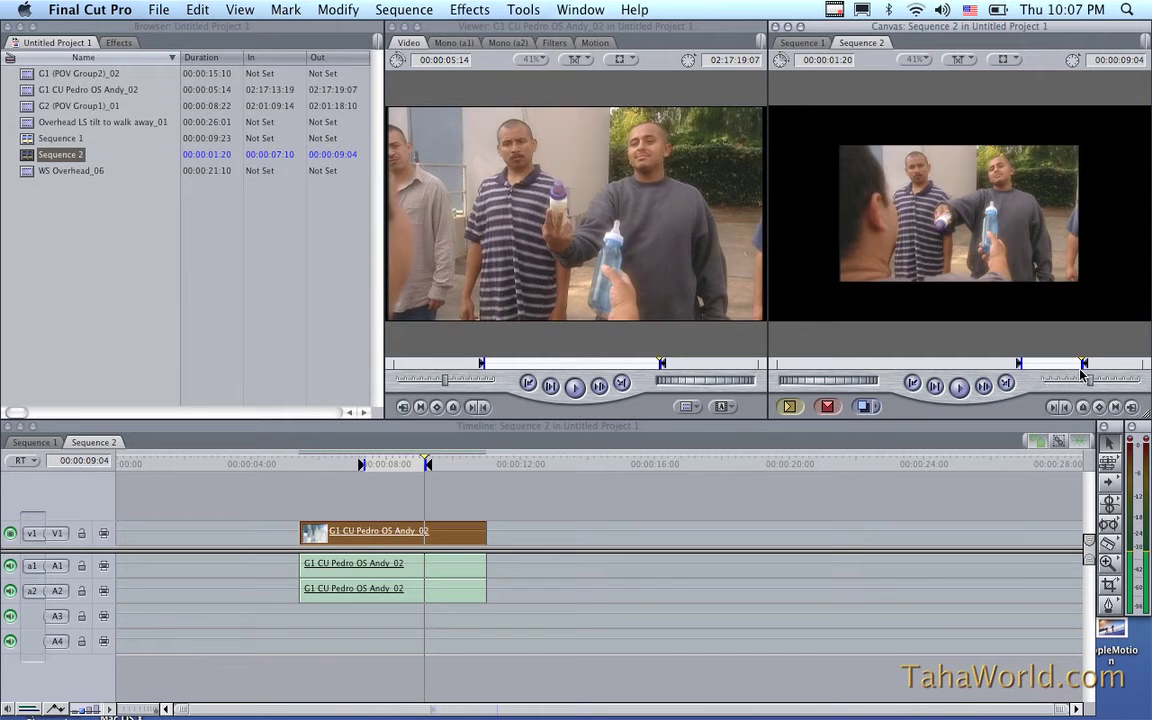
left_click(158, 9)
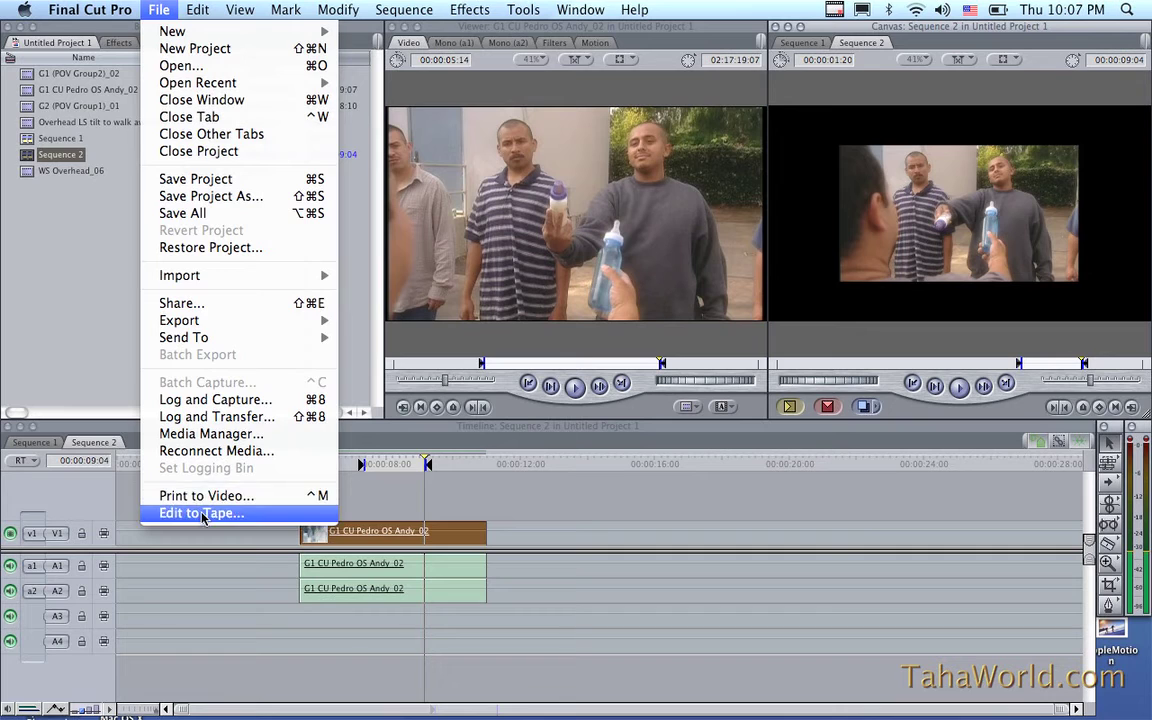
left_click(574, 507)
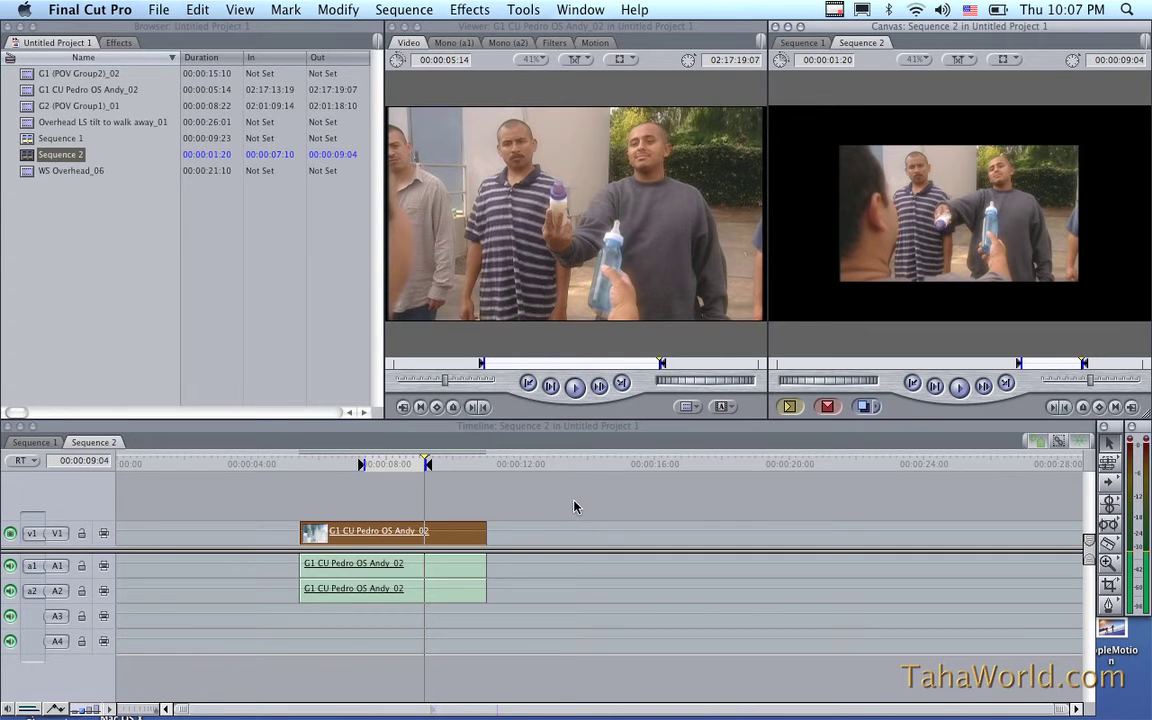
Step: Add markers at 00:00:08:03 to the timeline clip and, with nothing selected, to the sequence itself
left_click(1046, 364)
left_click(1085, 407)
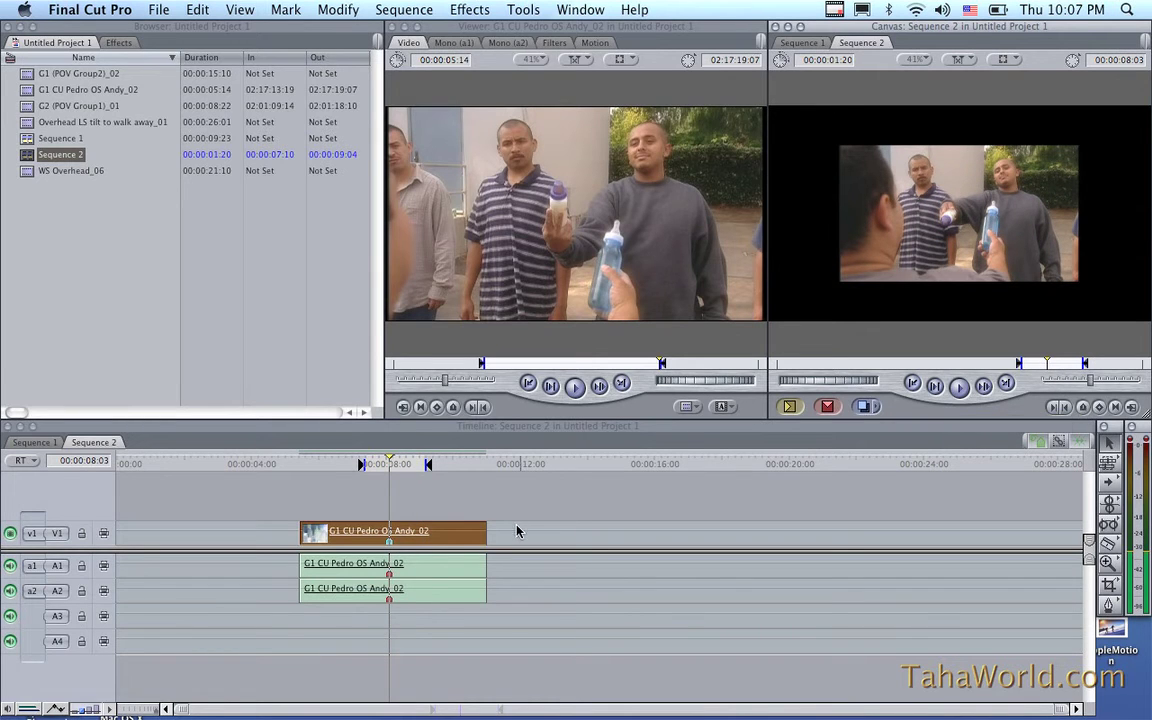
left_click(360, 444)
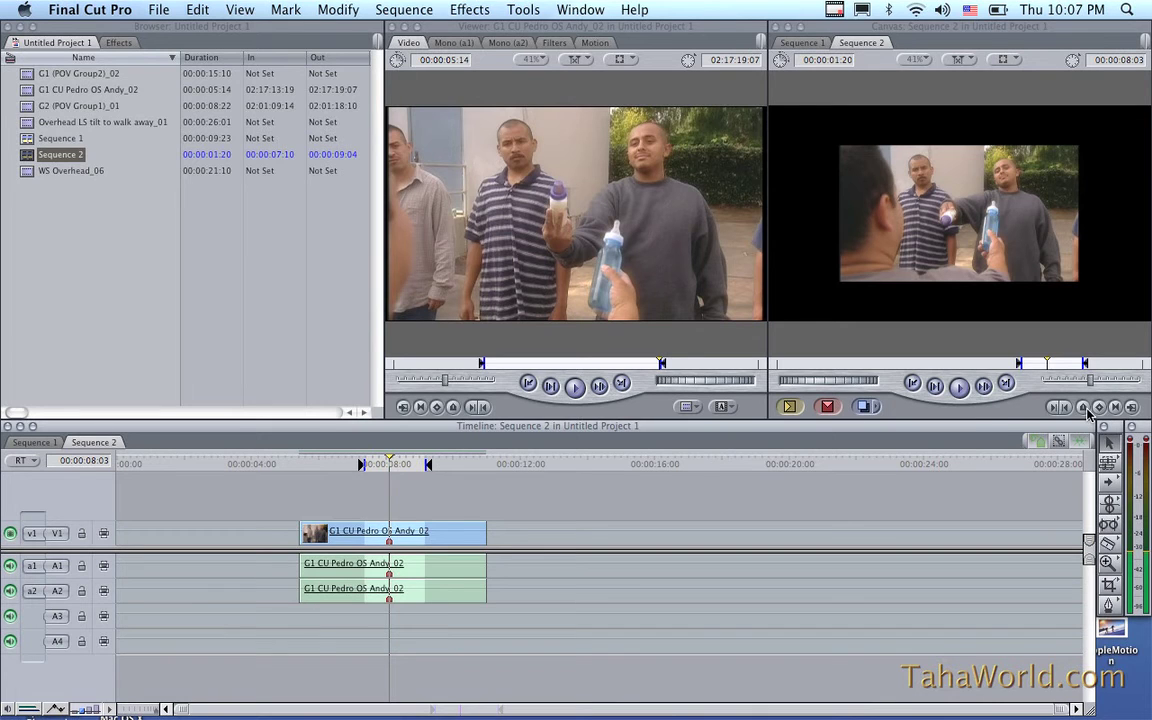
left_click(981, 372)
key("m")
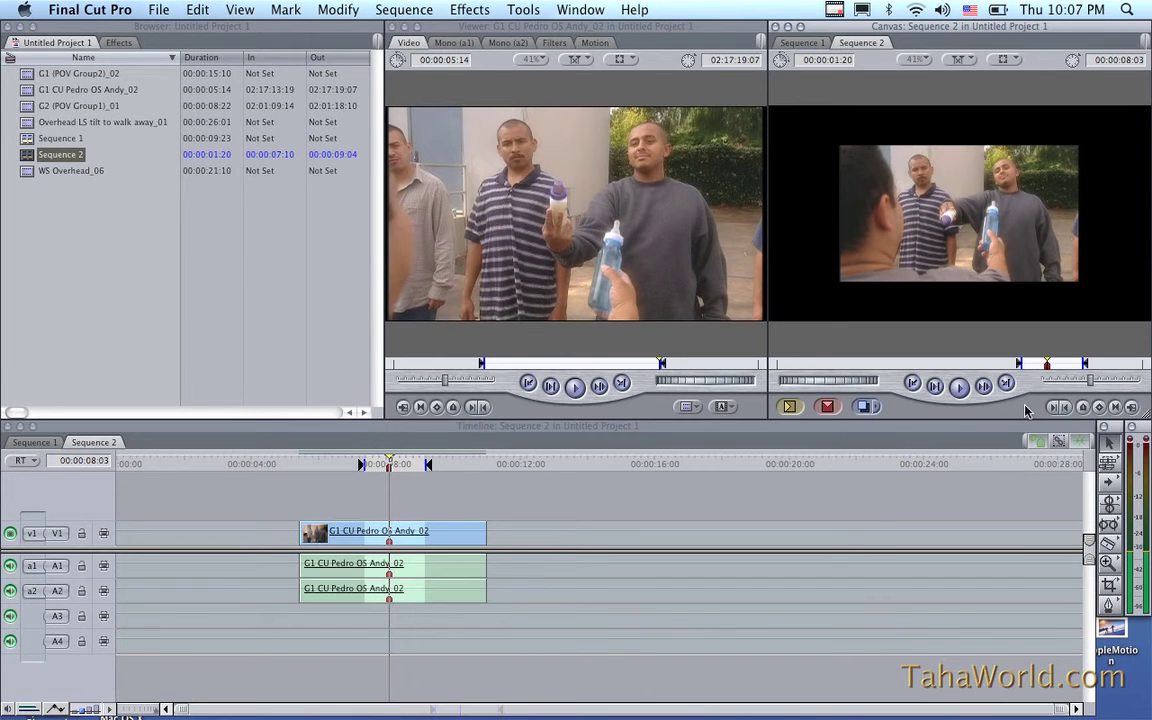
Step: Mark the whole clip under the playhead with In and Out points in Sequence 2
left_click(1118, 407)
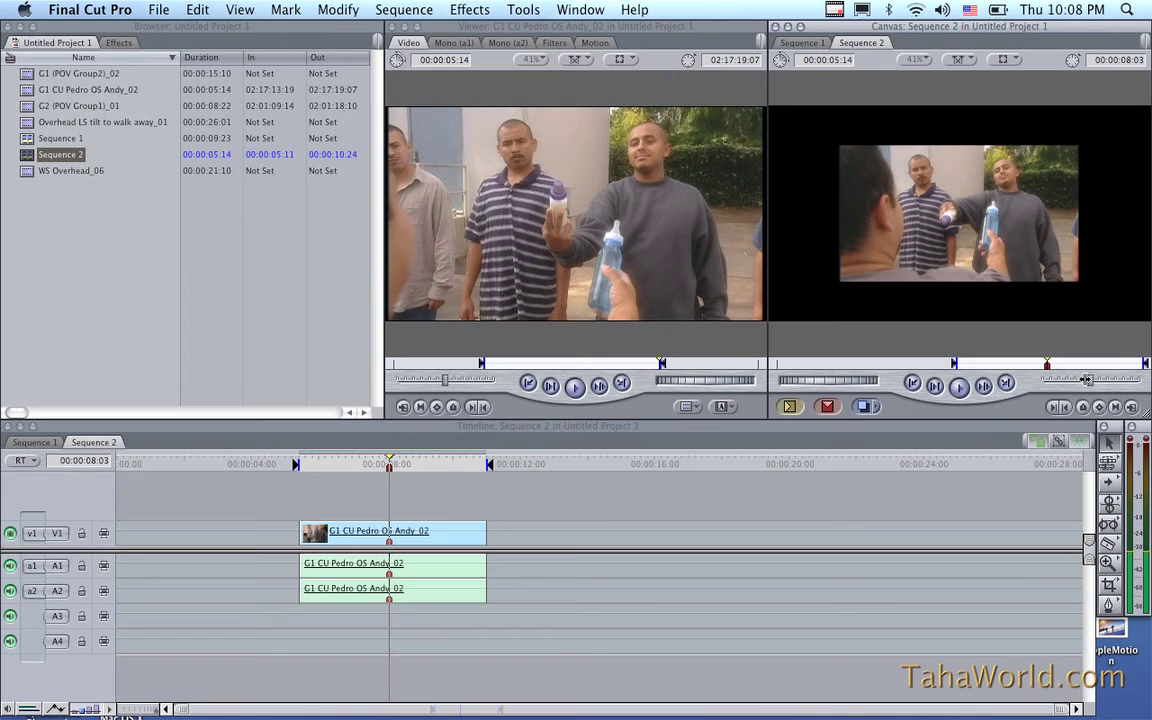
Step: Match the Canvas frame in the Viewer, and match the Viewer's frame at 02:17:14:07 back to the Canvas
left_click(1133, 408)
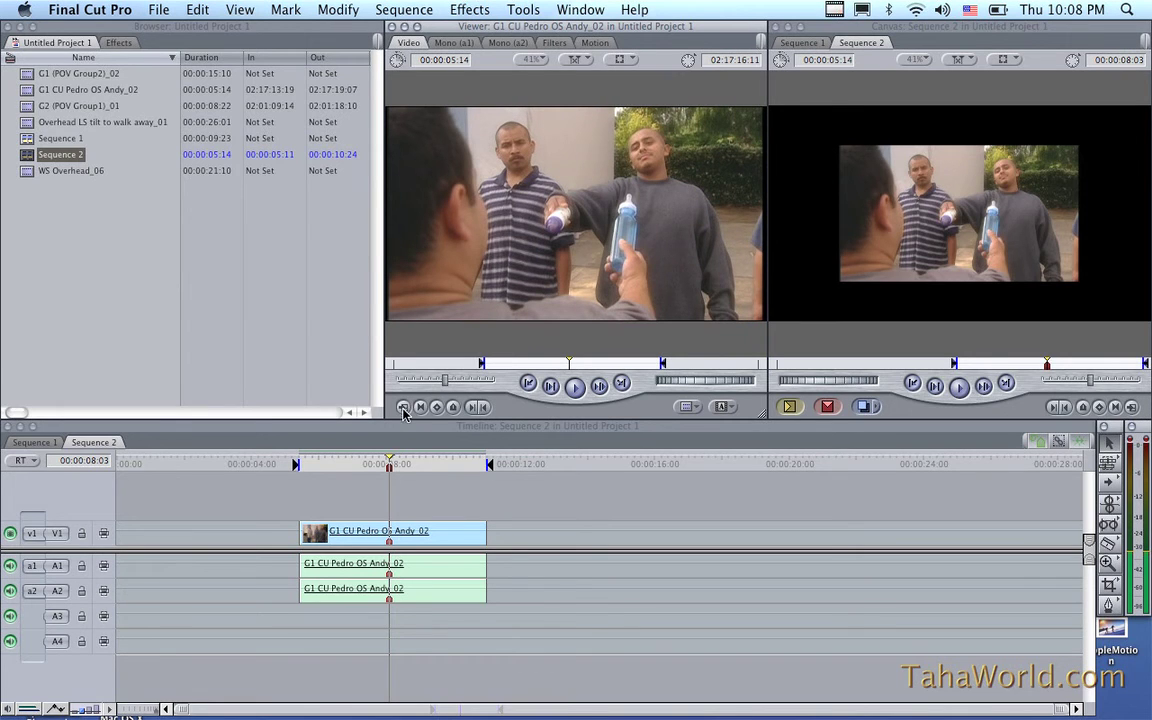
left_click(502, 365)
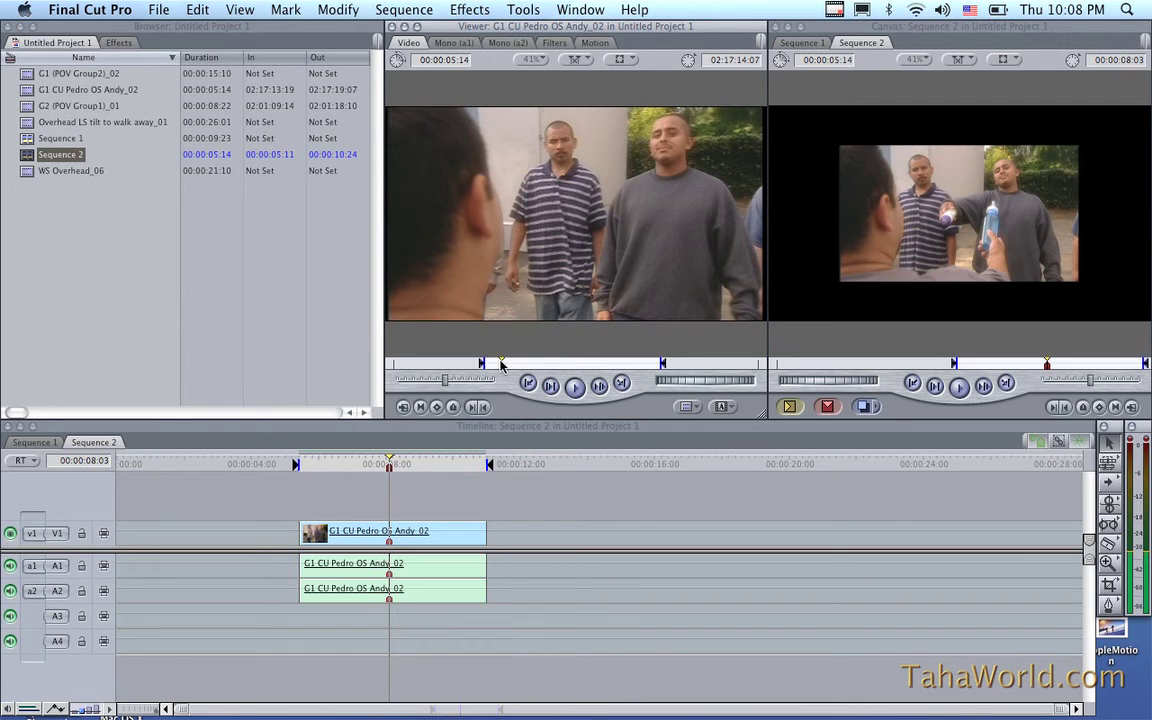
left_click(401, 408)
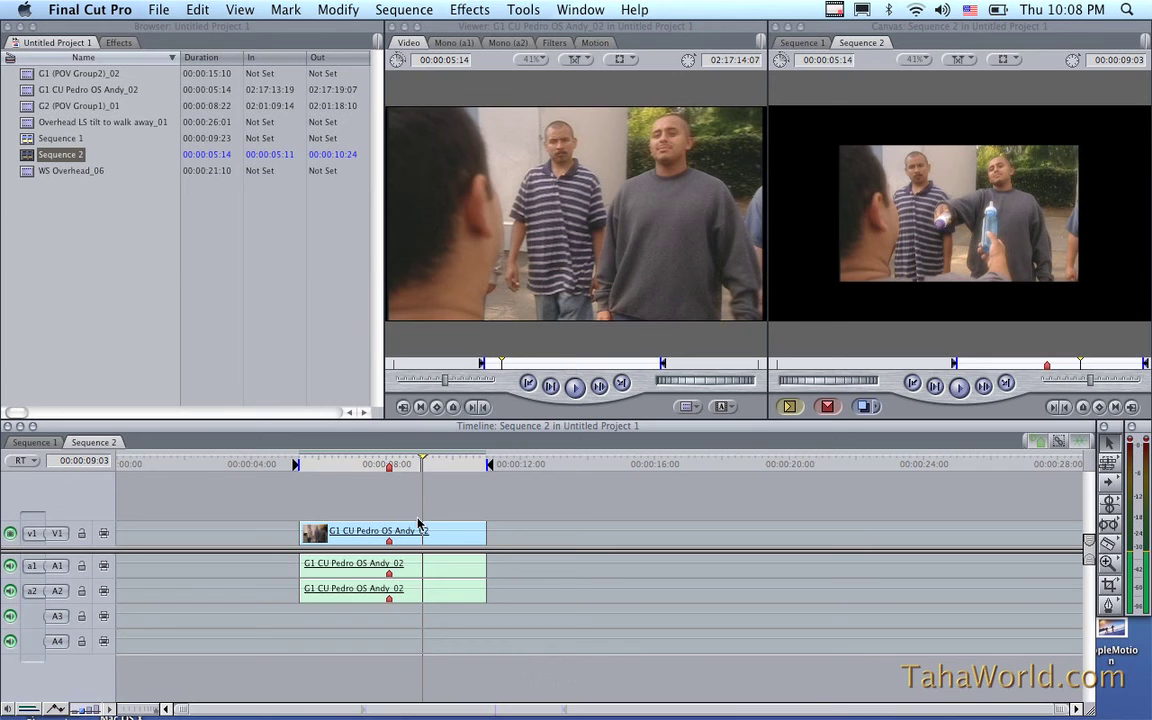
Step: Try overwriting the timeline clip from 00:00:09:03 with the Viewer clip, and undo the edit
left_click_drag(558, 228, 432, 492)
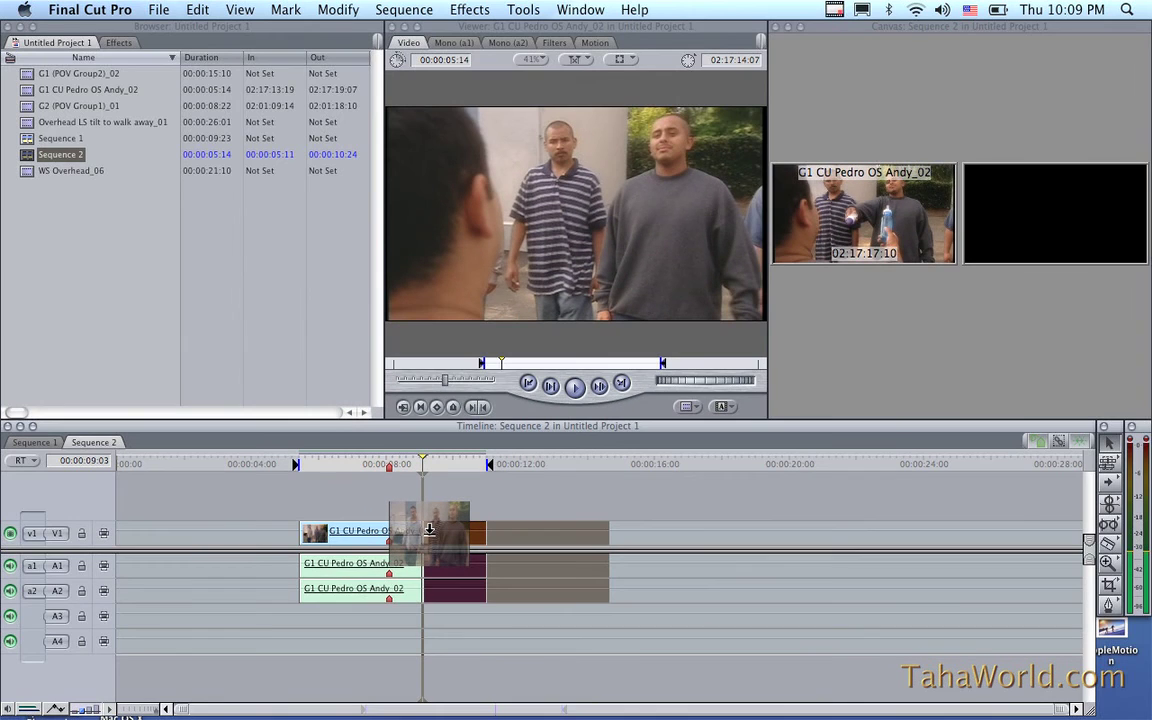
left_click_drag(430, 529, 429, 533)
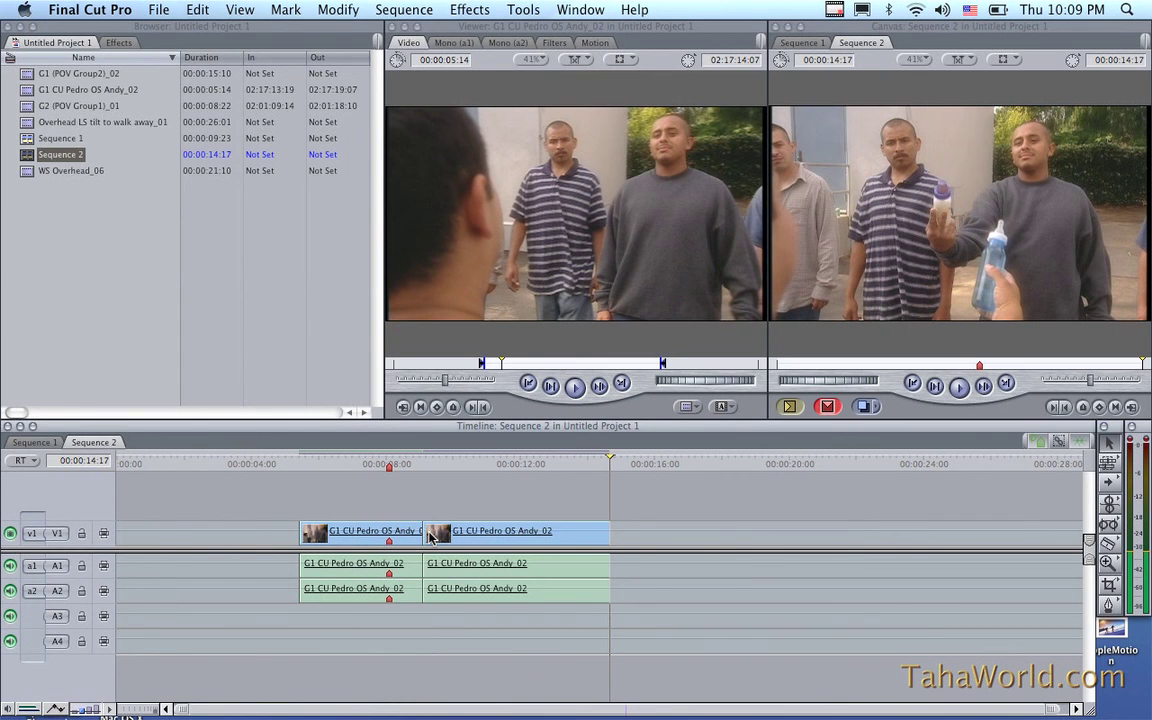
key("super+z")
Step: Try inserting the Viewer clip into the timeline clip at 00:00:09:03, and undo the edit
left_click_drag(475, 215, 433, 529)
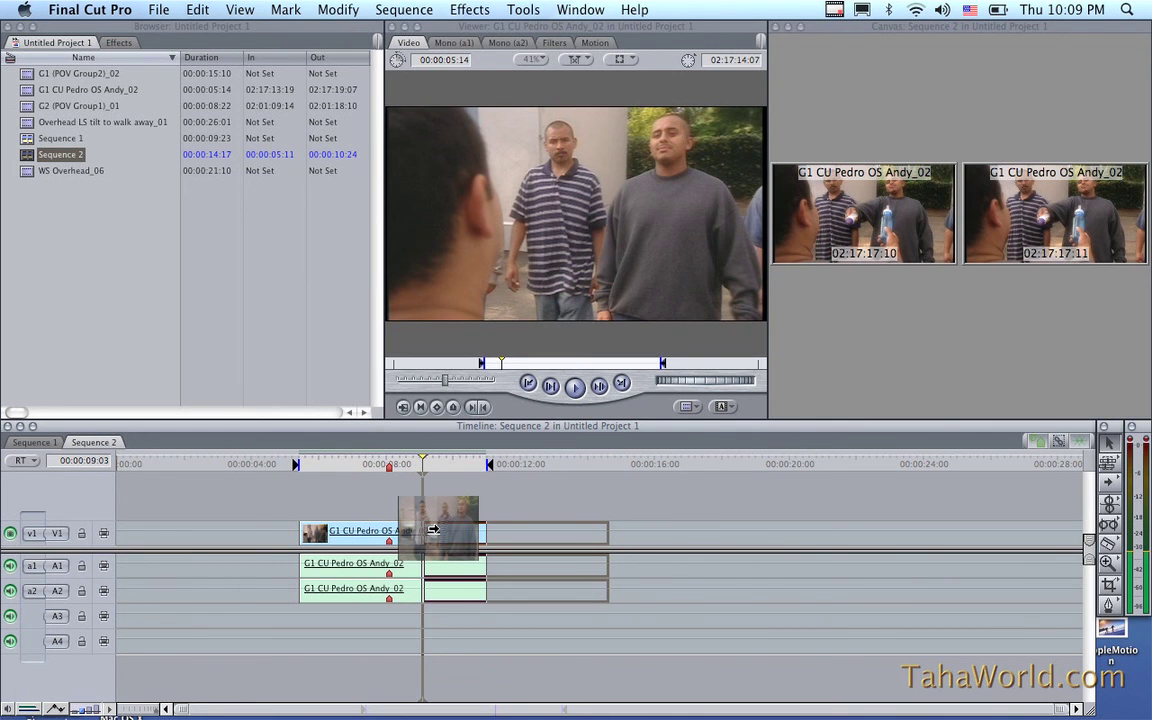
left_click_drag(433, 529, 432, 530)
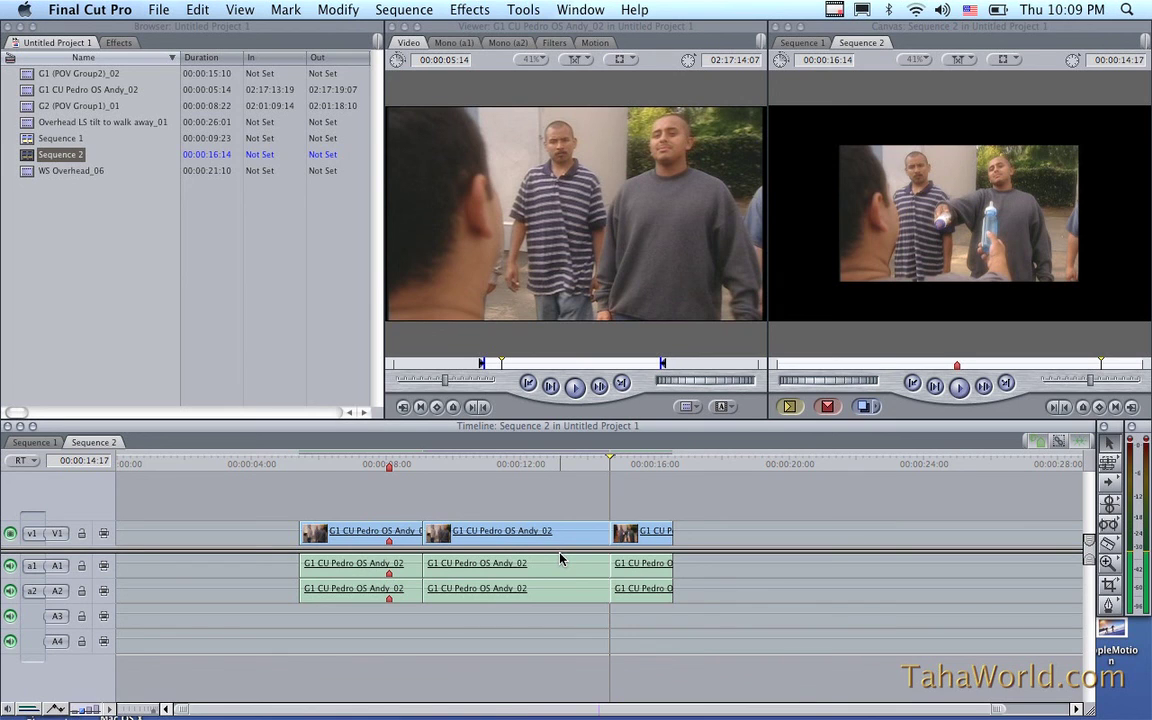
key("super+z")
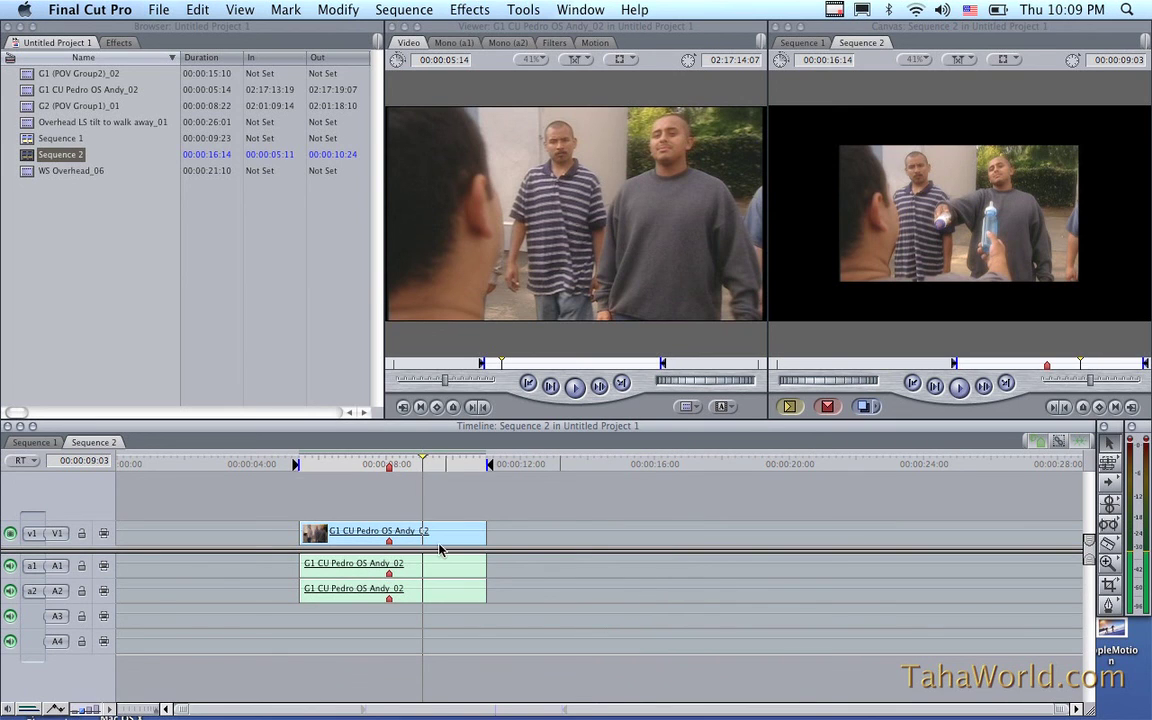